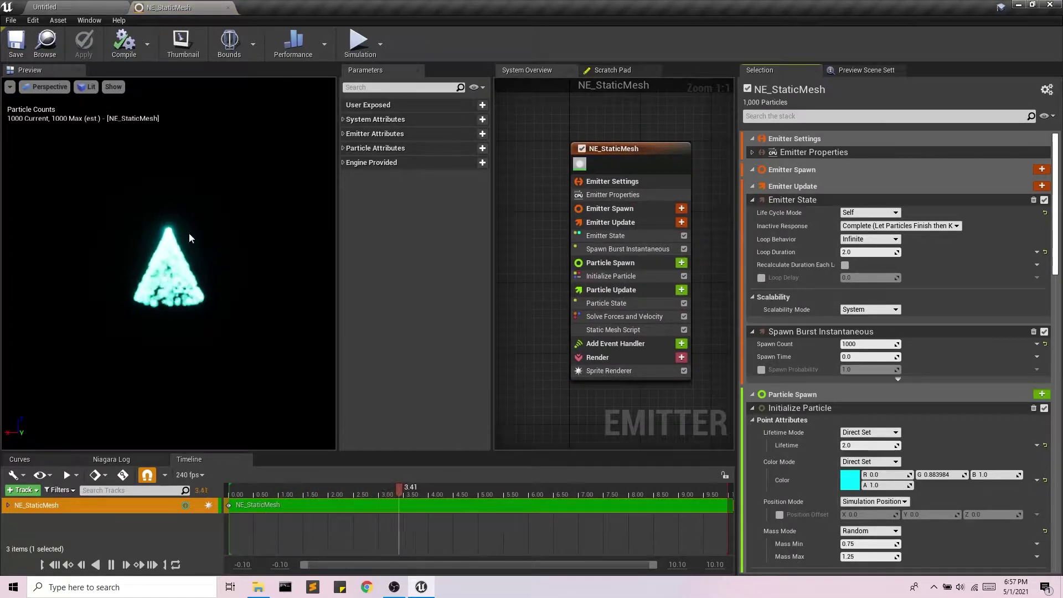
Pause the simulation and disable the Static Mesh Script module in the emitter's Particle Update group.
left_click(111, 564)
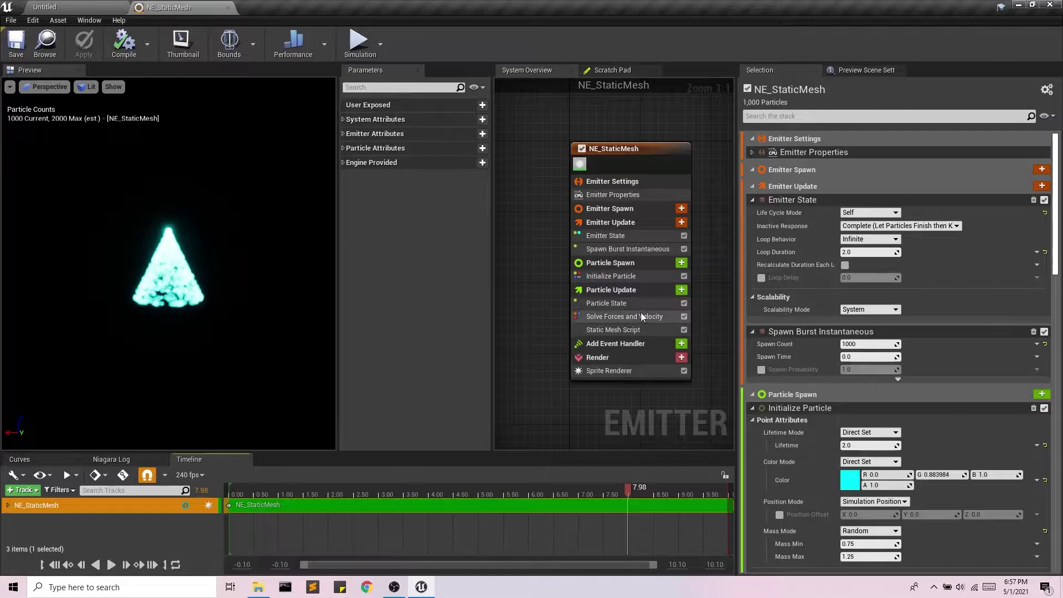
left_click(642, 330)
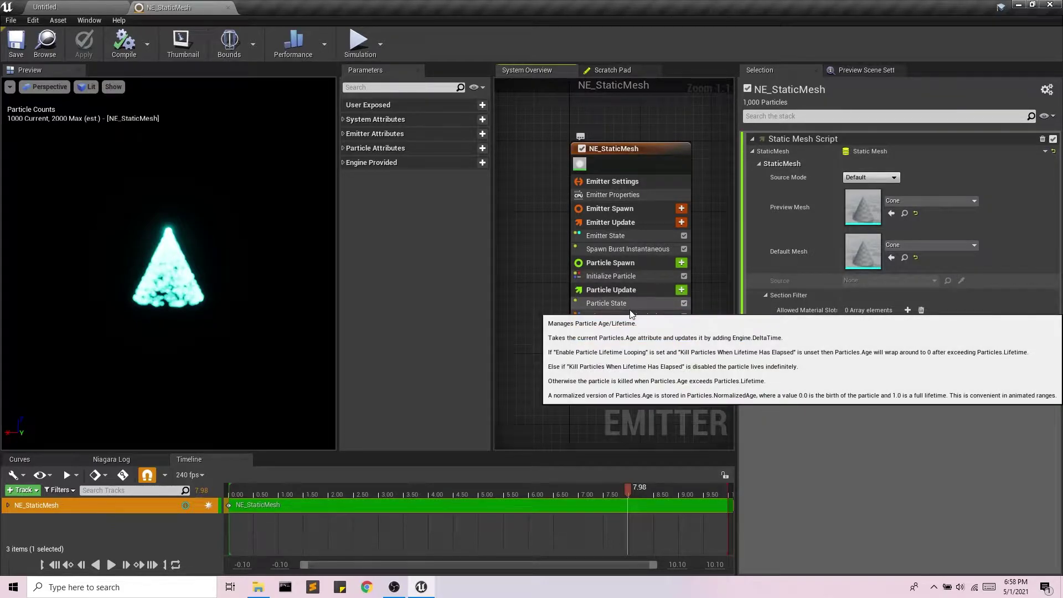
left_click(607, 261)
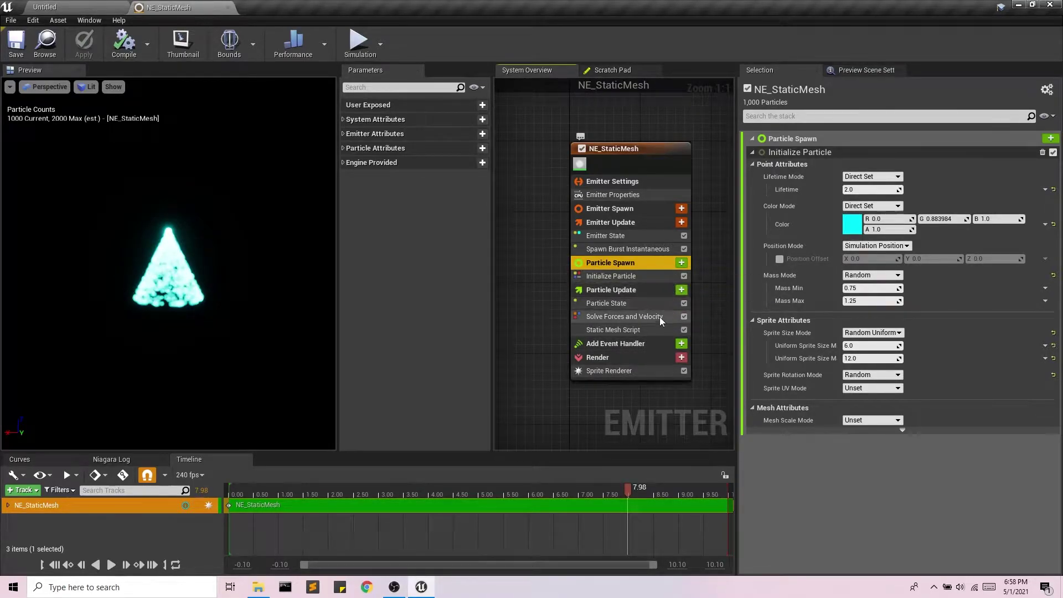
left_click(684, 331)
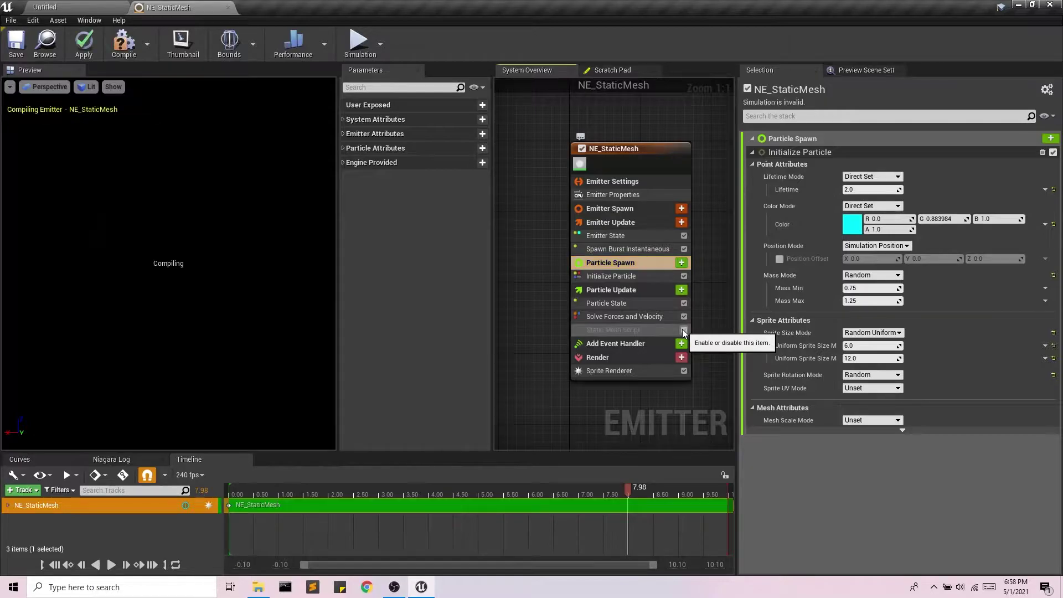
Add a Sample Static Mesh module to the Particle Spawn group.
left_click(682, 263)
type("sample")
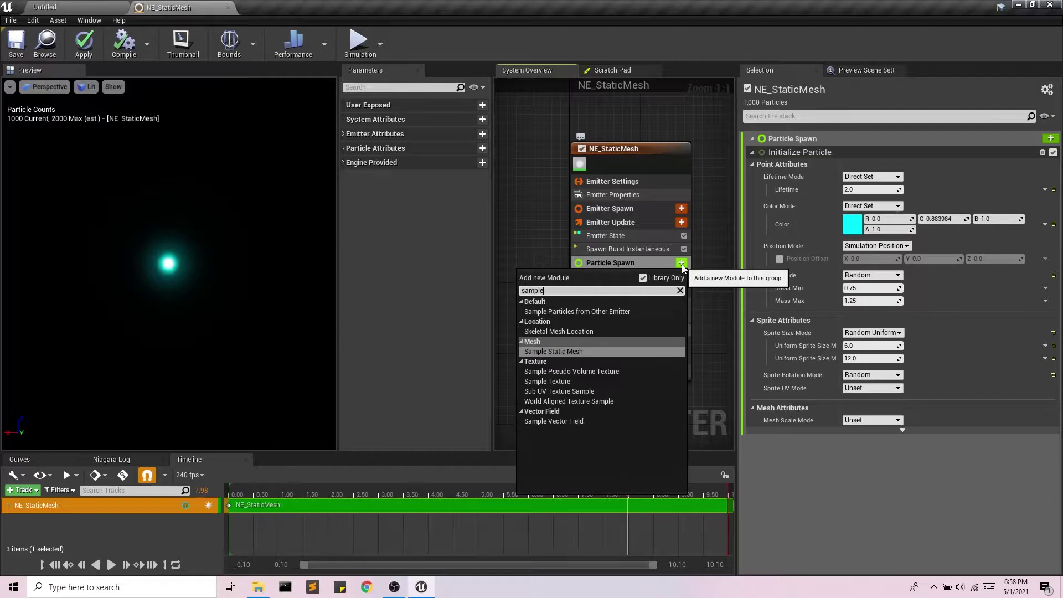
left_click(576, 351)
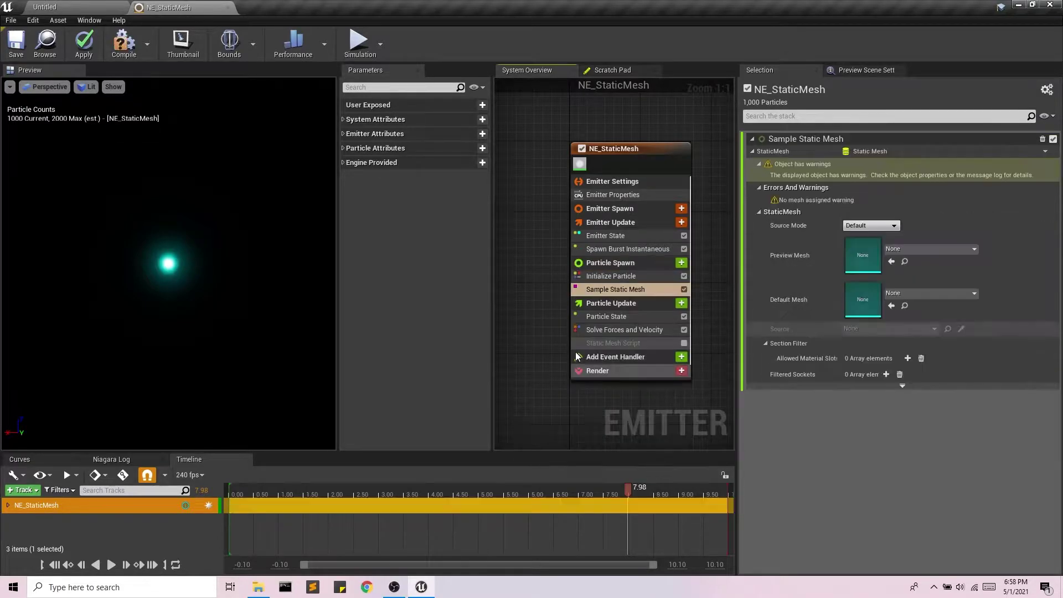
Set both the Preview Mesh and the Default Mesh of the Sample Static Mesh module to Cone.
left_click(932, 250)
type("cone")
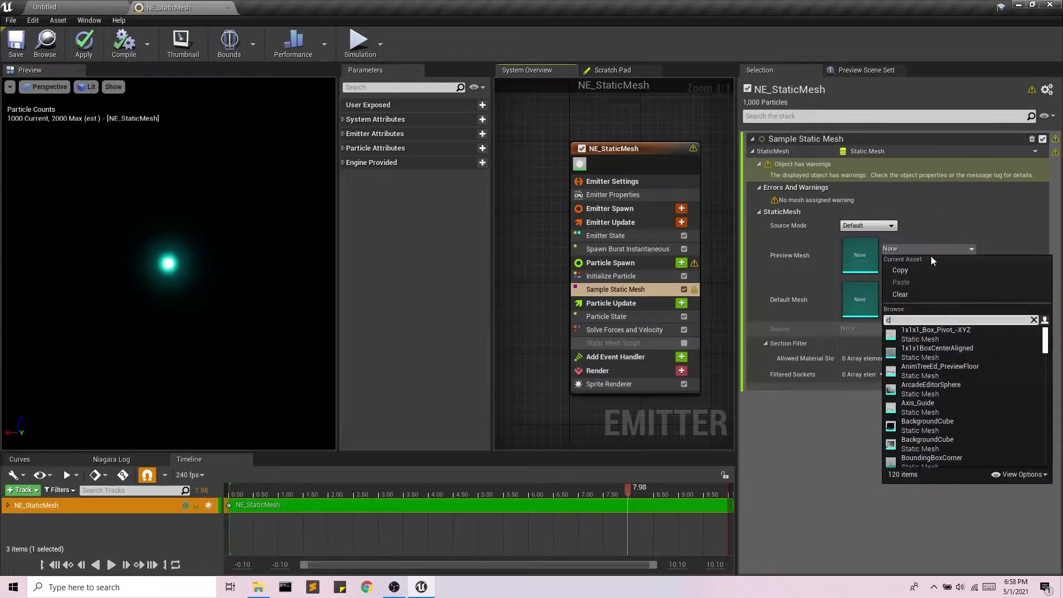
left_click(919, 335)
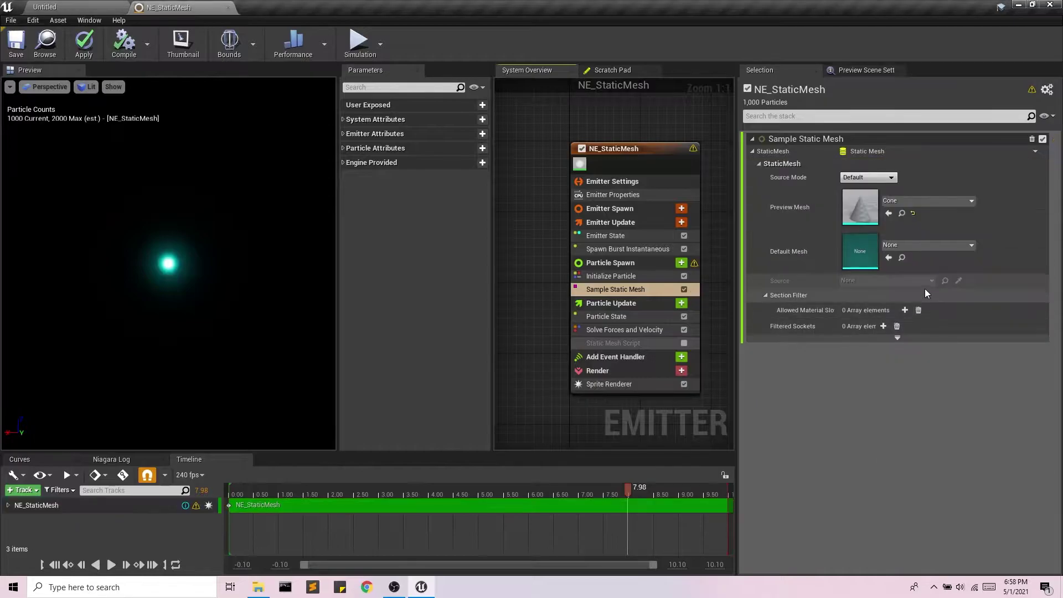
left_click(914, 245)
type("cone")
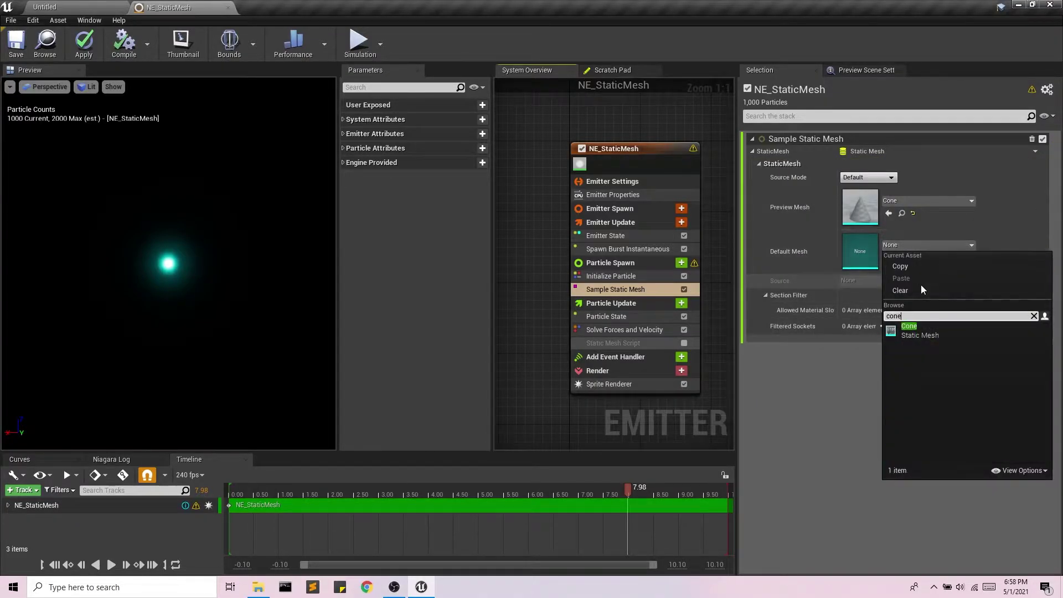
left_click(926, 333)
Add a Static Mesh Location module to the Particle Spawn group and apply the changes to the emitter.
left_click(682, 263)
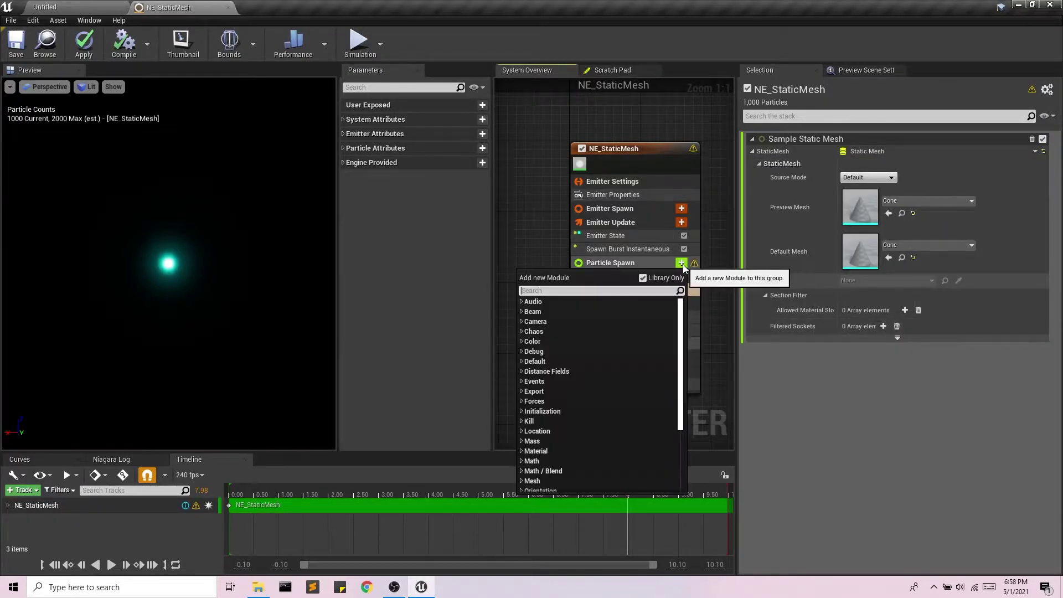
type("stat")
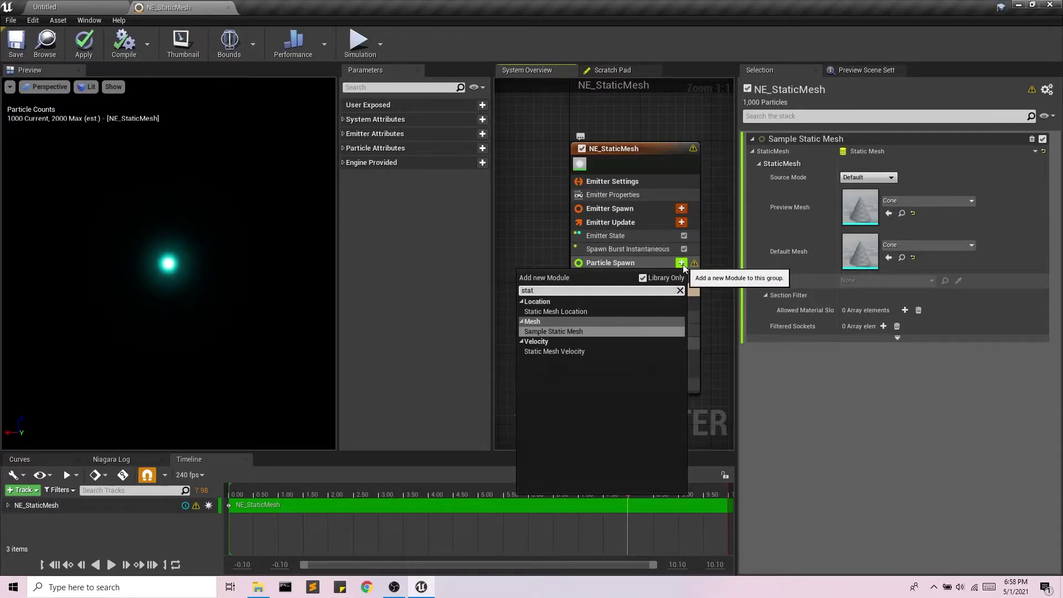
left_click(590, 311)
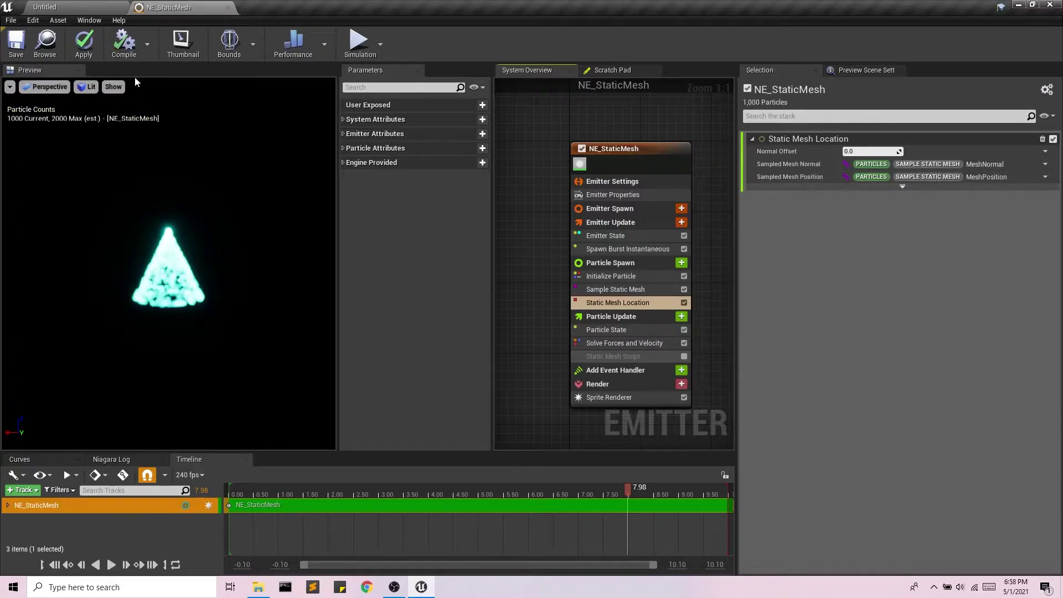
left_click(83, 50)
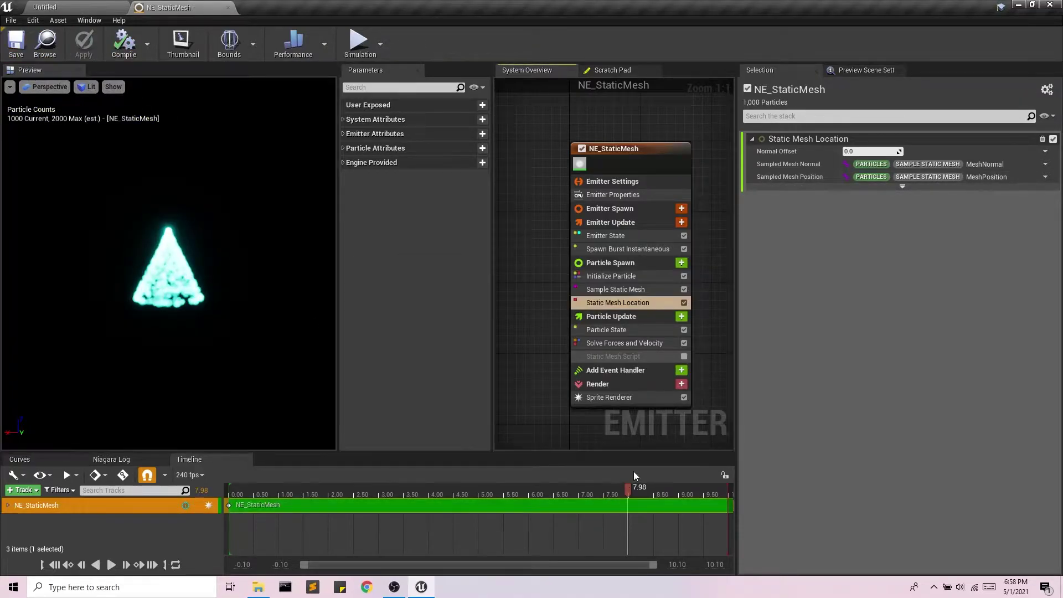
Play the simulation from the start of the timeline to check the particles on the cone, and pause it.
left_click_drag(627, 489, 247, 494)
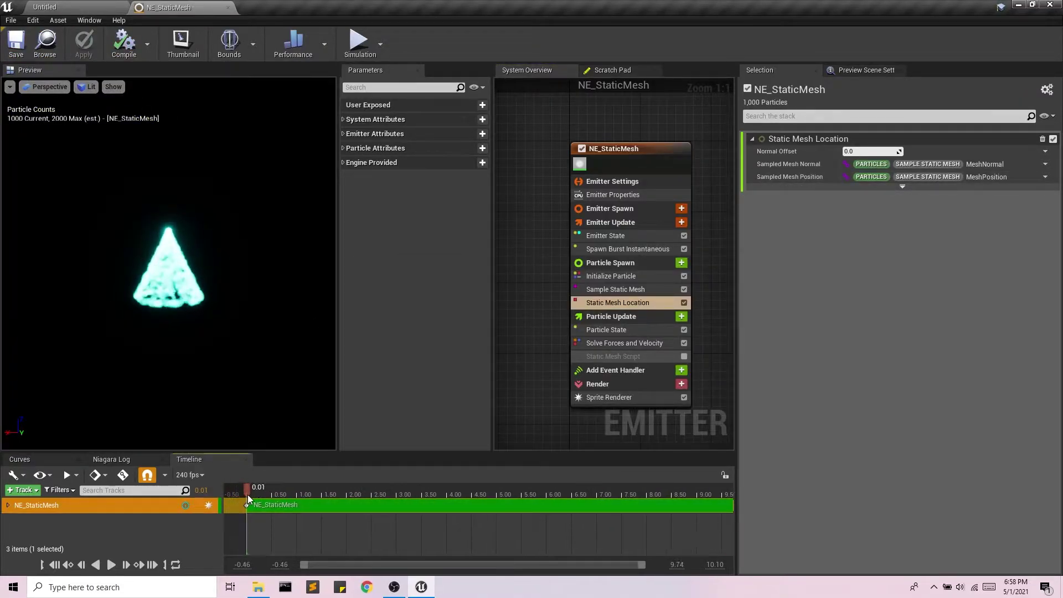
left_click(110, 565)
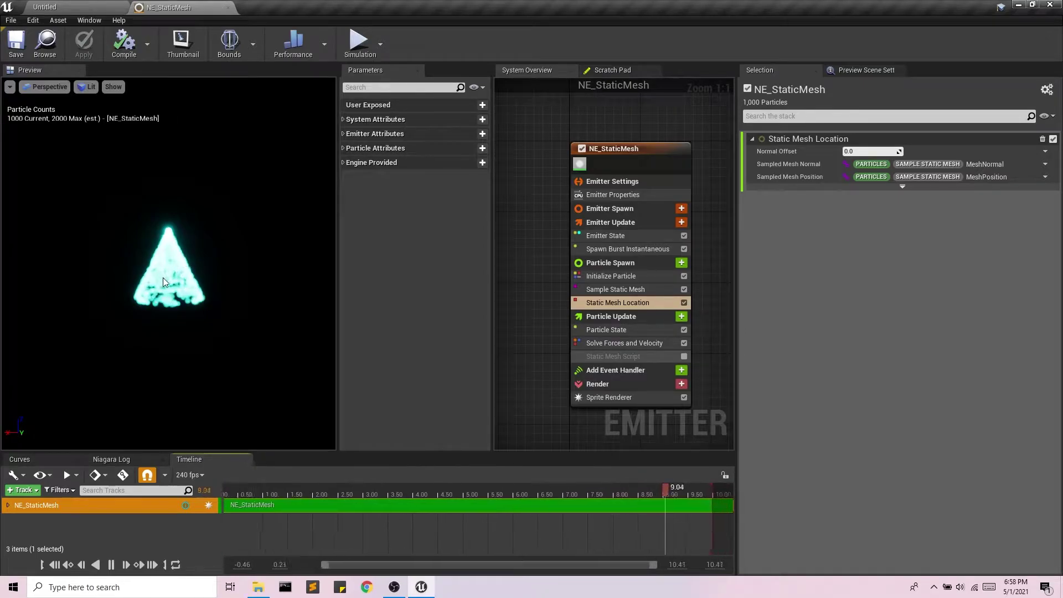
left_click(112, 565)
Set the Loop Duration in the Emitter State module to 5.
left_click(627, 235)
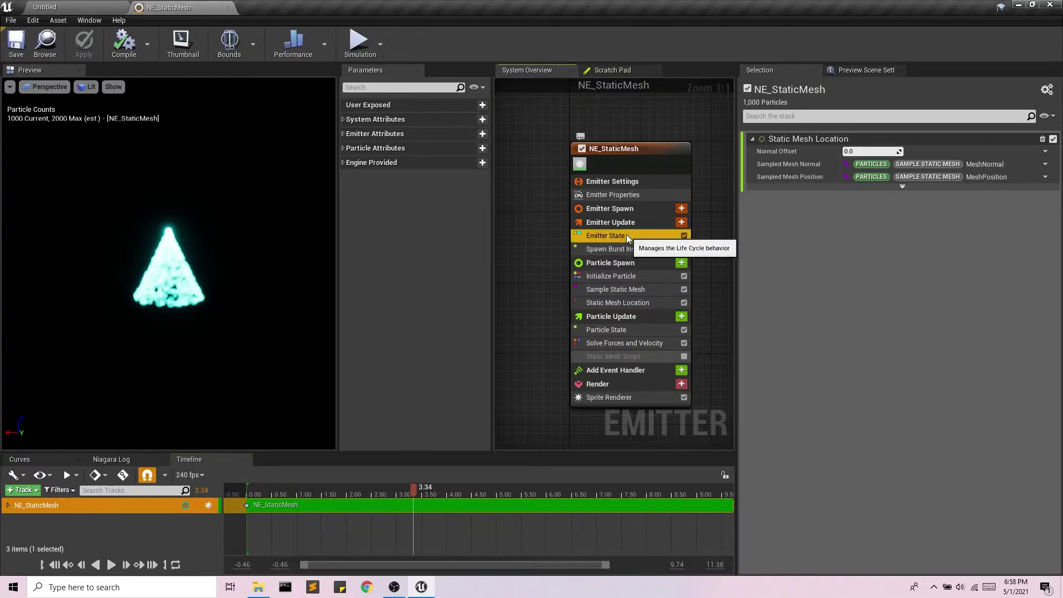
left_click(618, 276)
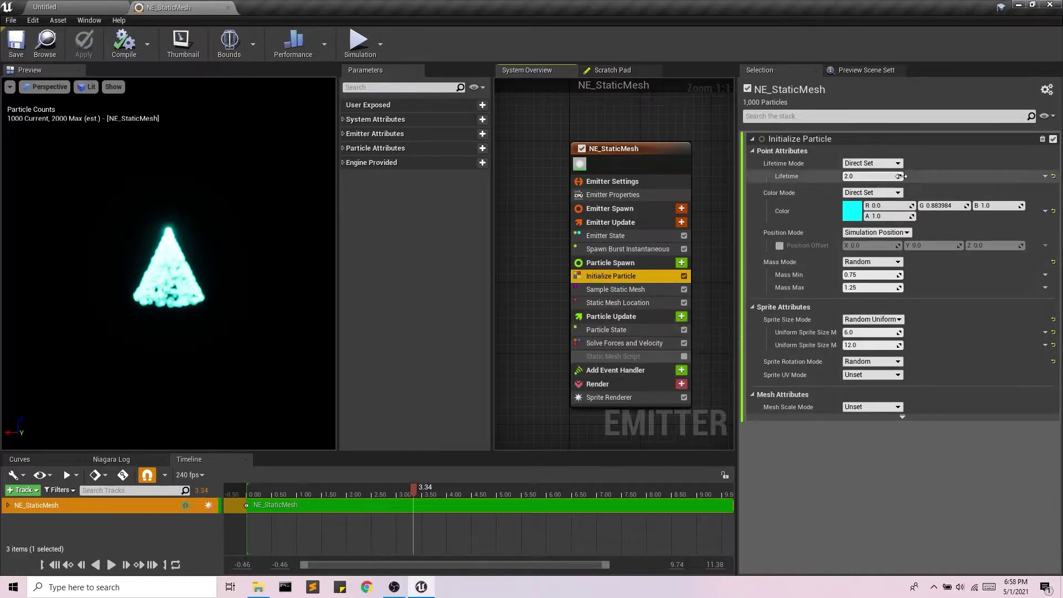
left_click(884, 176)
left_click(630, 249)
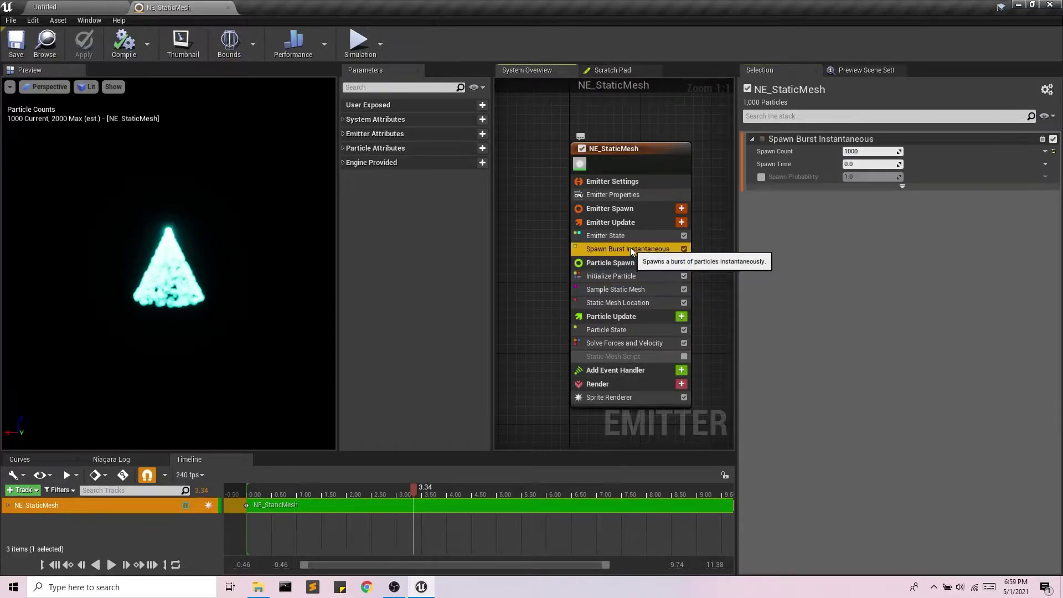
left_click(620, 235)
left_click(857, 191)
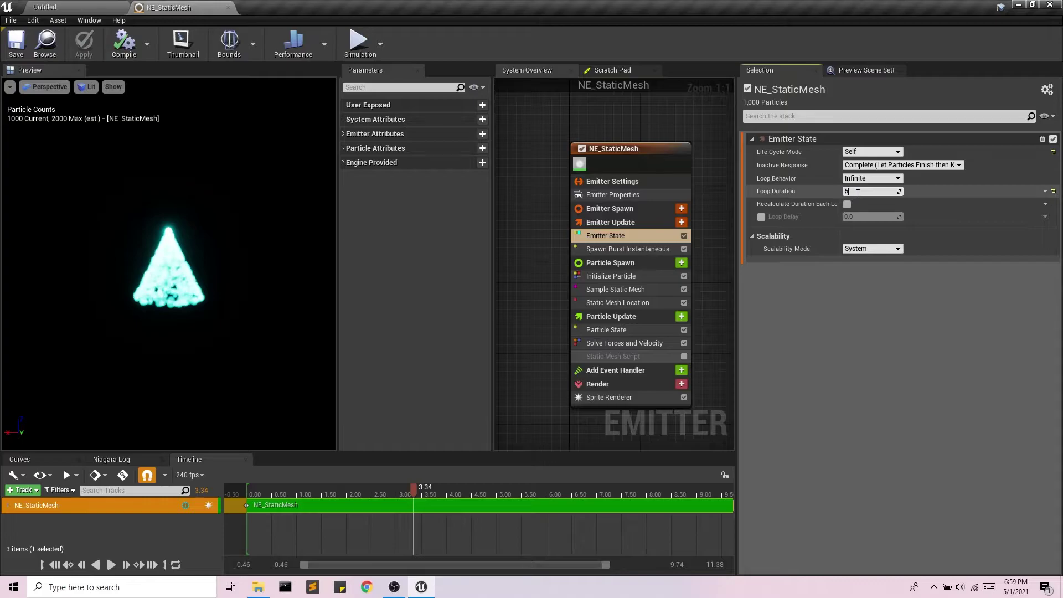
type("5")
key("Return")
Set the particle Lifetime in the Initialize Particle module to 5.
left_click(628, 275)
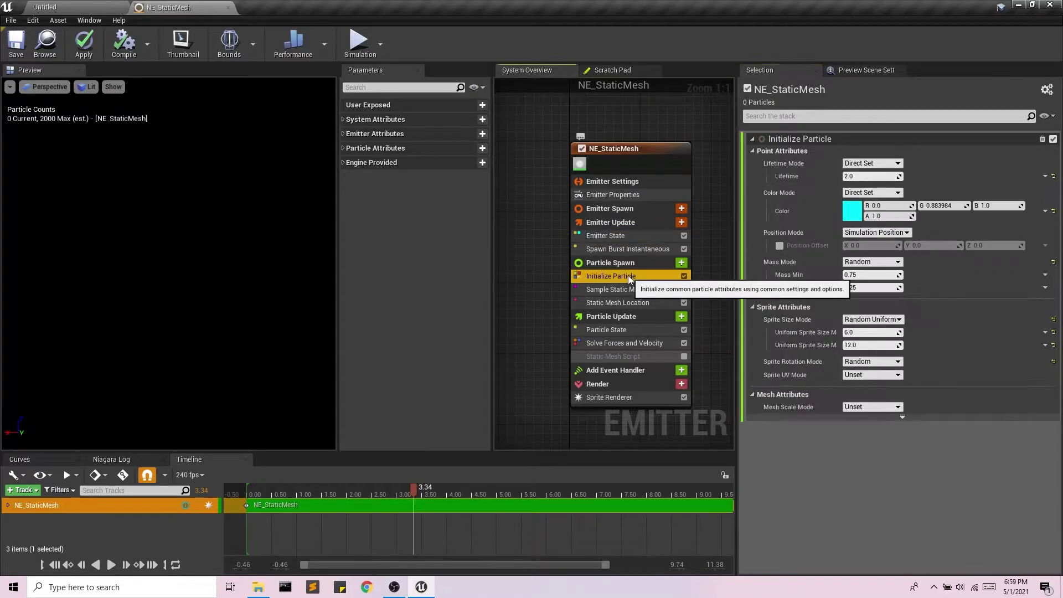
left_click(862, 176)
type("5")
key("Return")
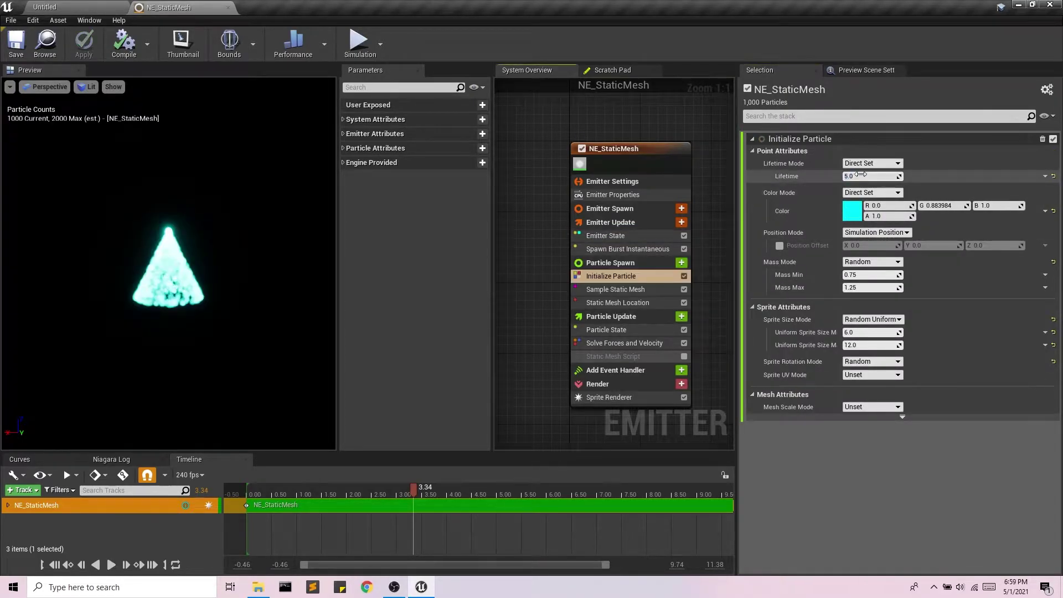
Add a Curl Noise Force module to Particle Update and move it above Solve Forces and Velocity.
left_click(626, 320)
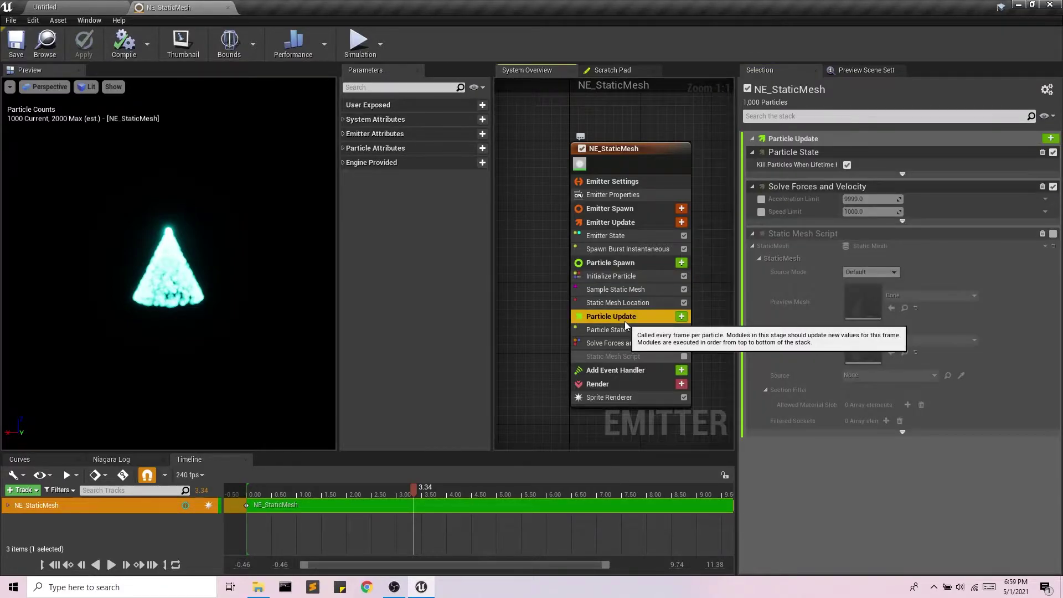
left_click(681, 317)
type("cur")
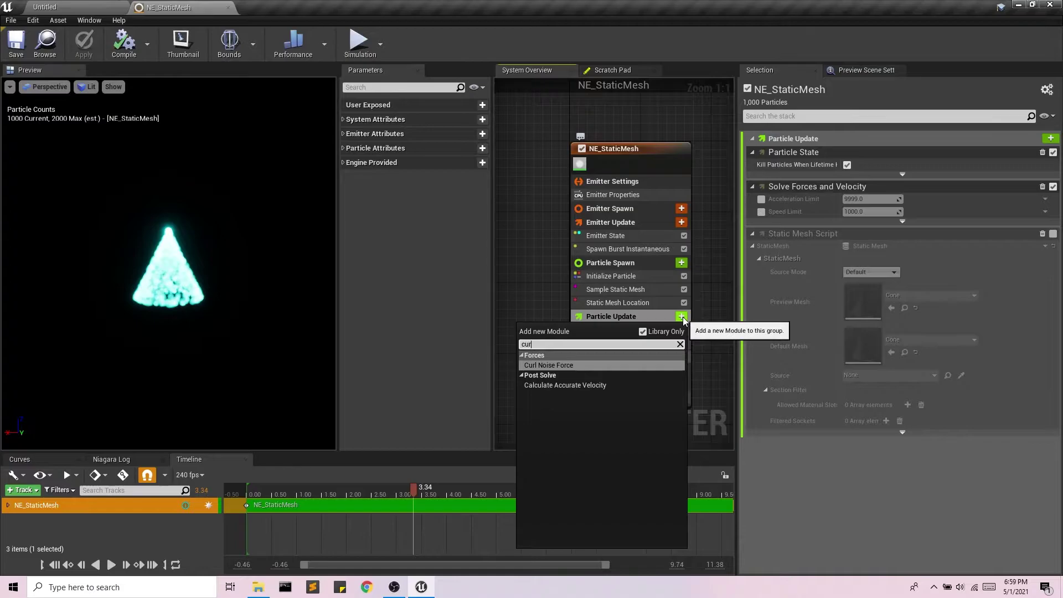
left_click(583, 365)
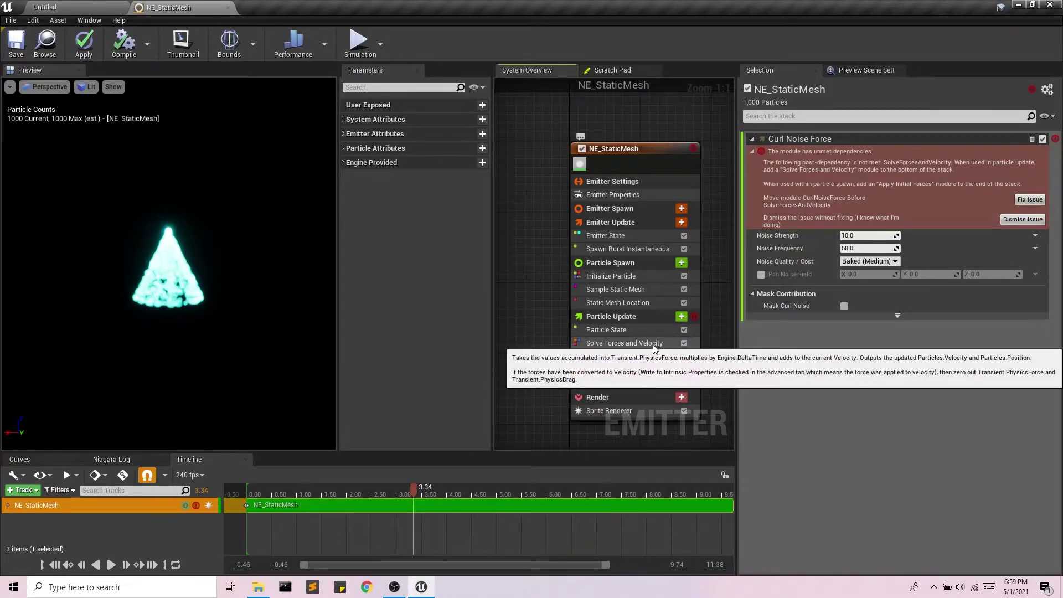
left_click_drag(615, 371, 616, 336)
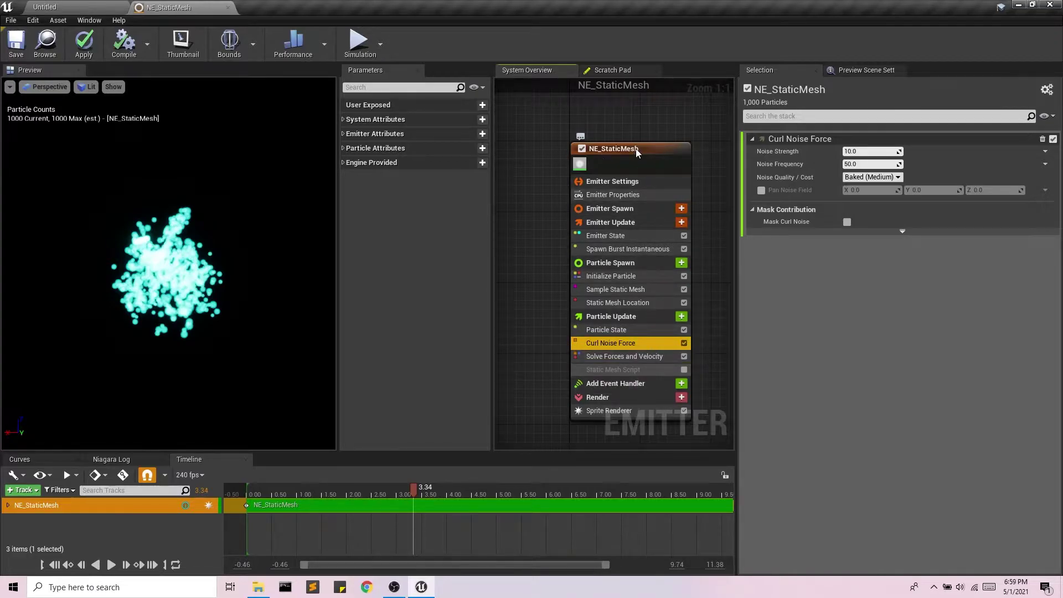
Play the simulation from the start to view the curl noise motion, and pause it.
left_click_drag(414, 490, 248, 495)
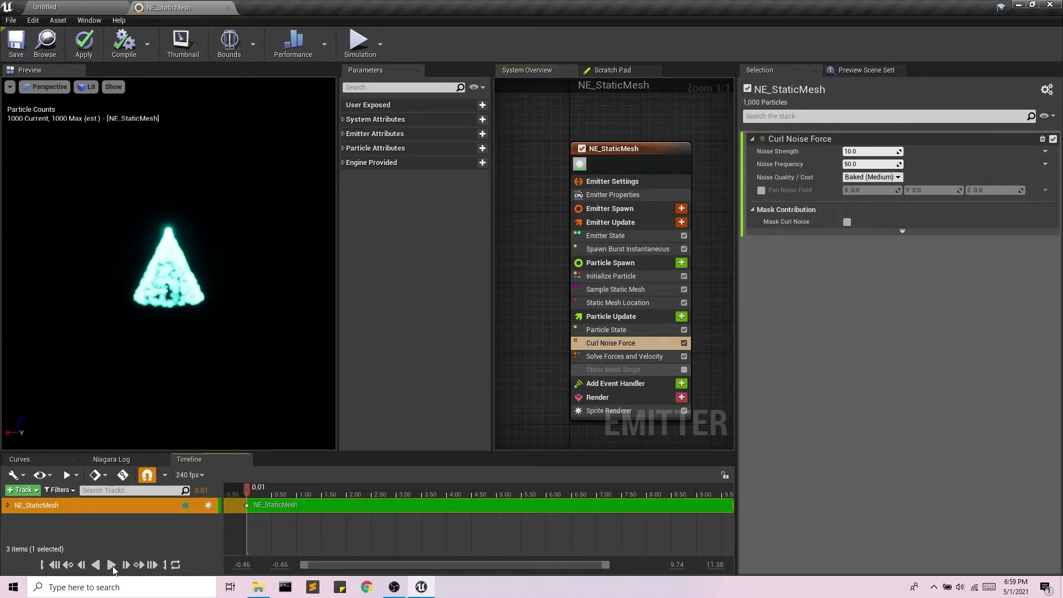
left_click(112, 565)
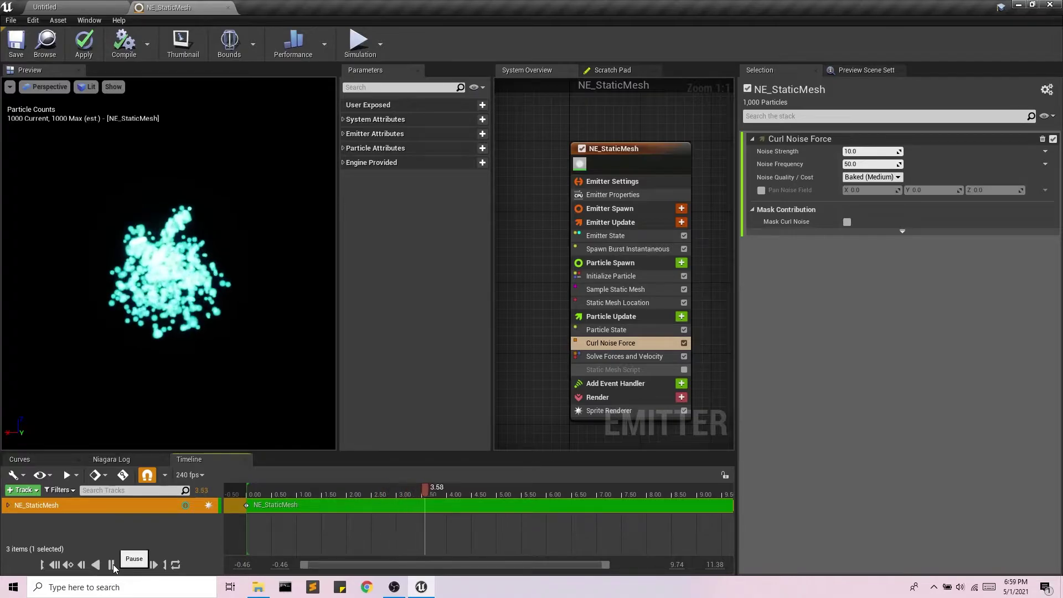
left_click(112, 565)
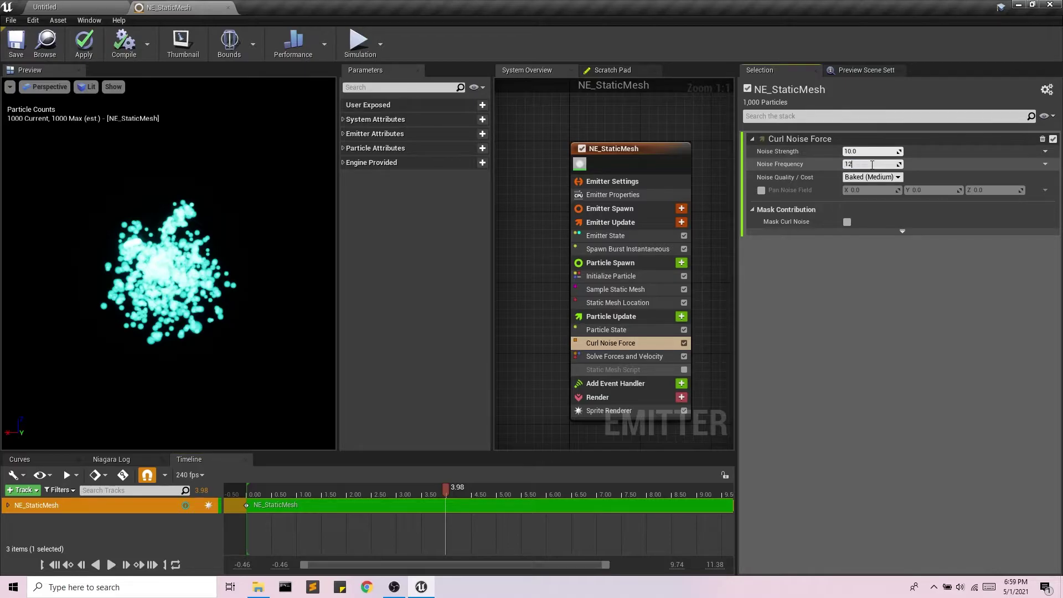
Try Noise Frequency values of 12 and 0.02 on the Curl Noise Force, scrubbing the start of the timeline to preview each.
key("Return")
mouse_move(262, 496)
left_mouse_down()
mouse_move(427, 495)
mouse_move(280, 494)
left_mouse_up()
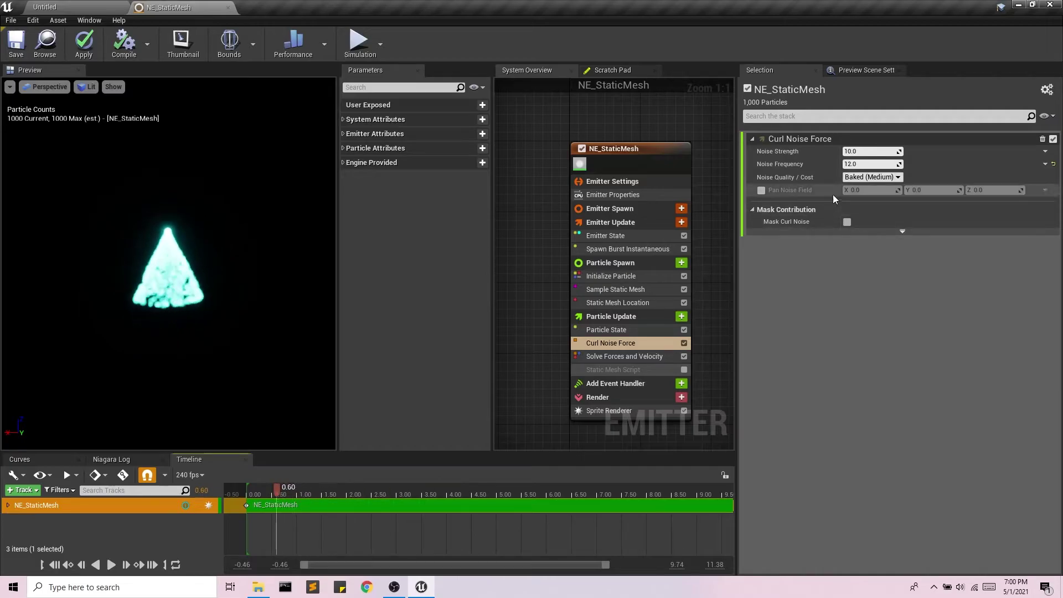
left_click(852, 165)
type(".0")
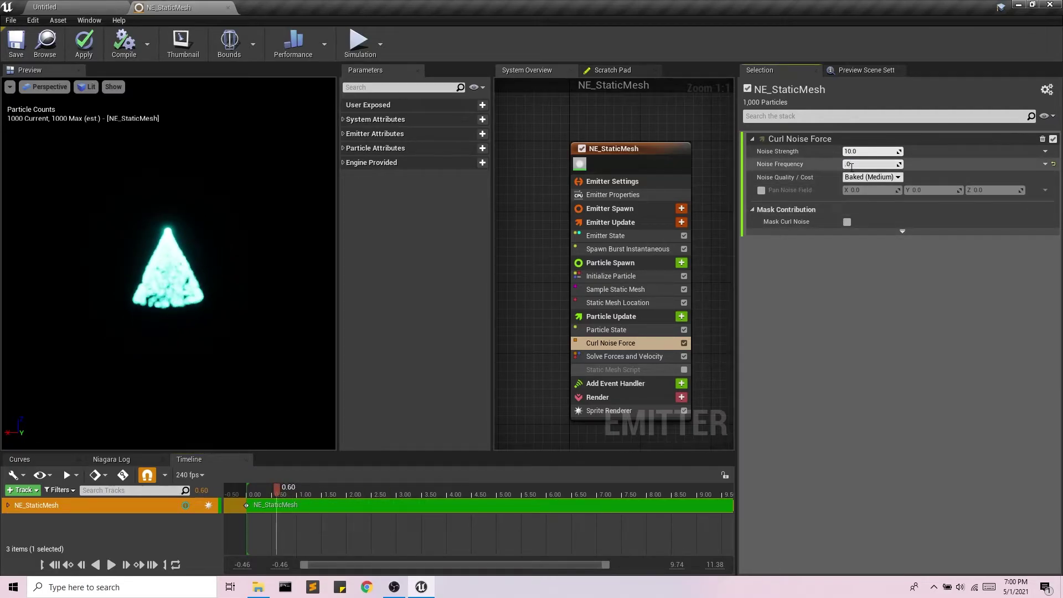
type("2")
key("Return")
left_click_drag(282, 495, 254, 494)
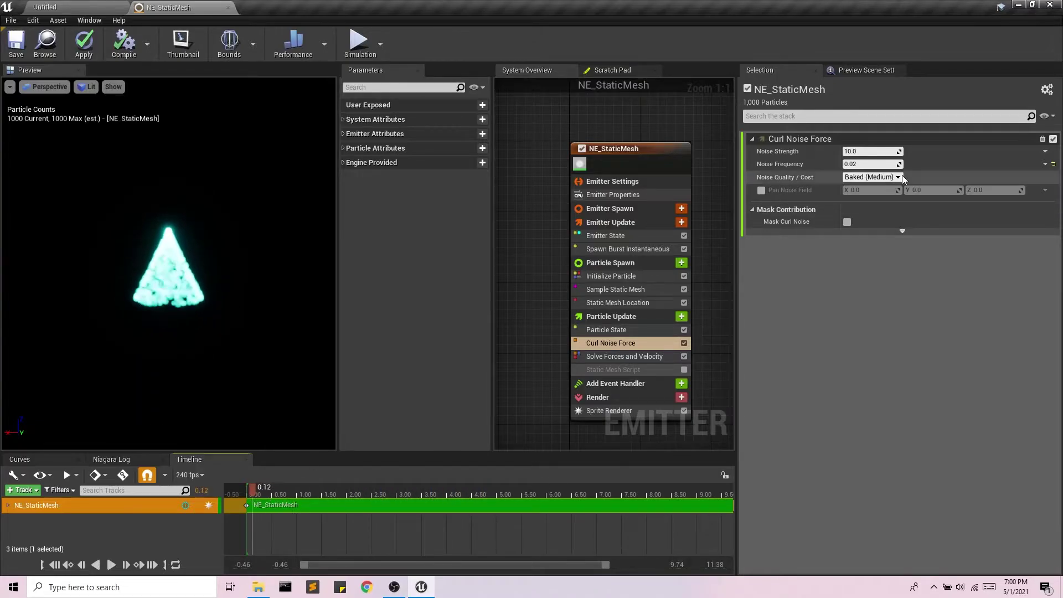
Try Noise Frequency values of 22 and 12 on the Curl Noise Force, previewing each over the simulation's first second.
left_click(873, 165)
type("22")
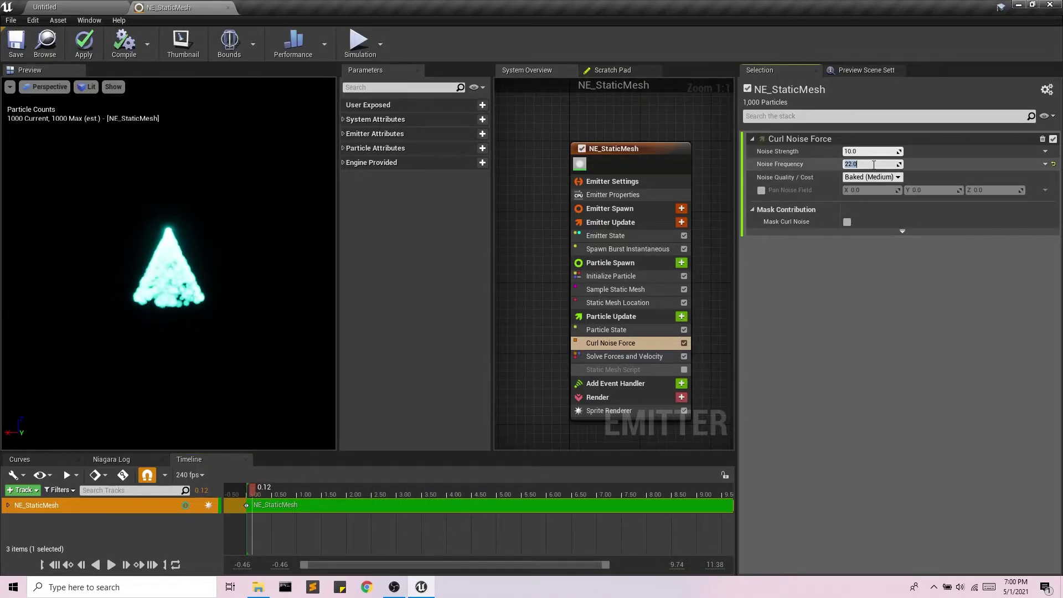
key("Return")
mouse_move(262, 494)
left_mouse_down()
mouse_move(424, 495)
mouse_move(269, 495)
left_mouse_up()
left_click(874, 164)
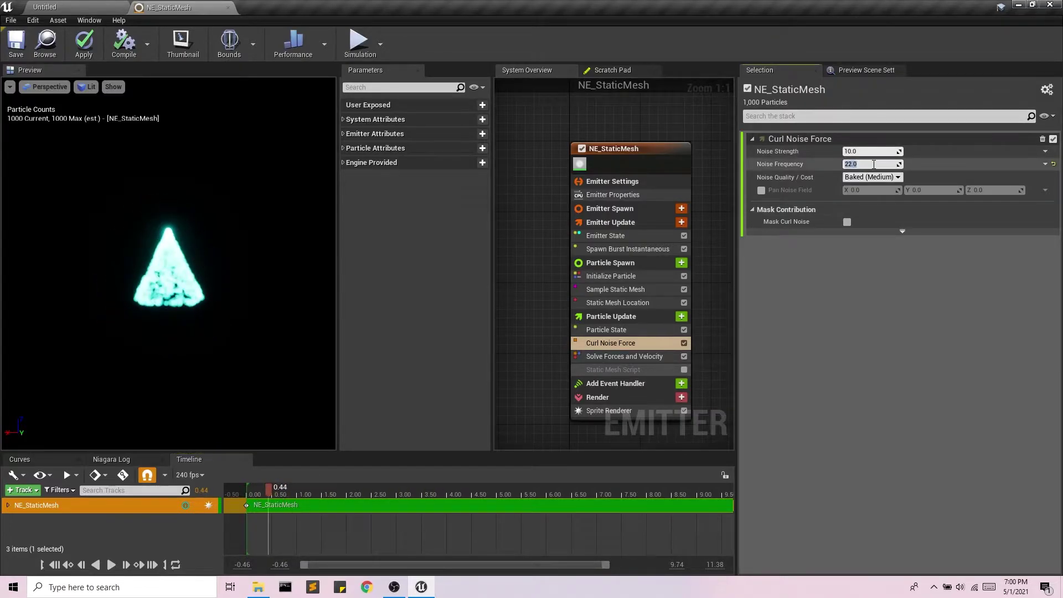
type("12")
key("Return")
mouse_move(293, 492)
left_mouse_down()
mouse_move(450, 492)
mouse_move(283, 493)
left_mouse_up()
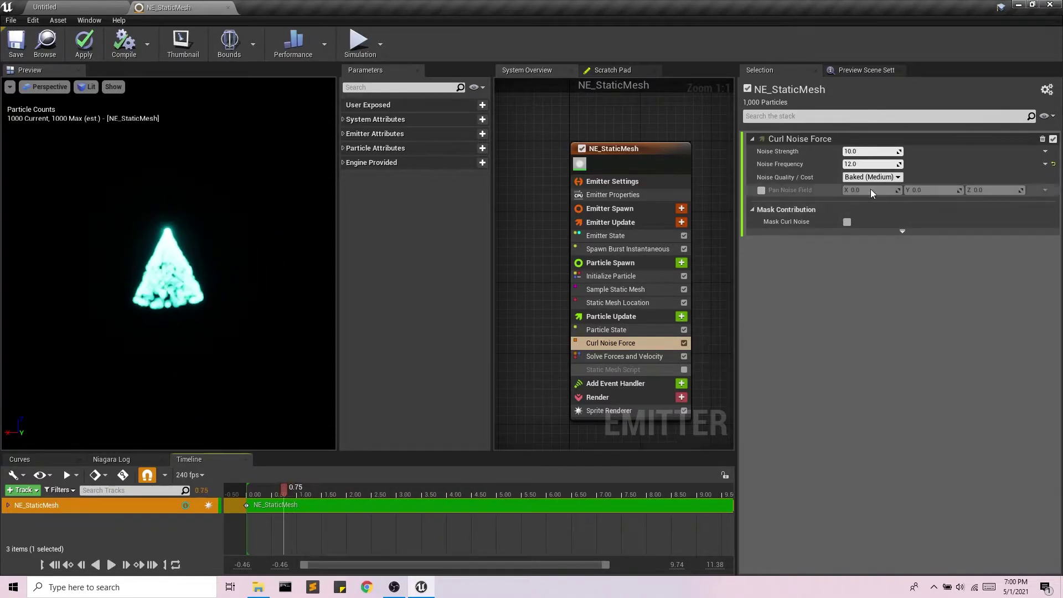
Set the Noise Frequency of the Curl Noise Force to 5.
type("5")
key("Return")
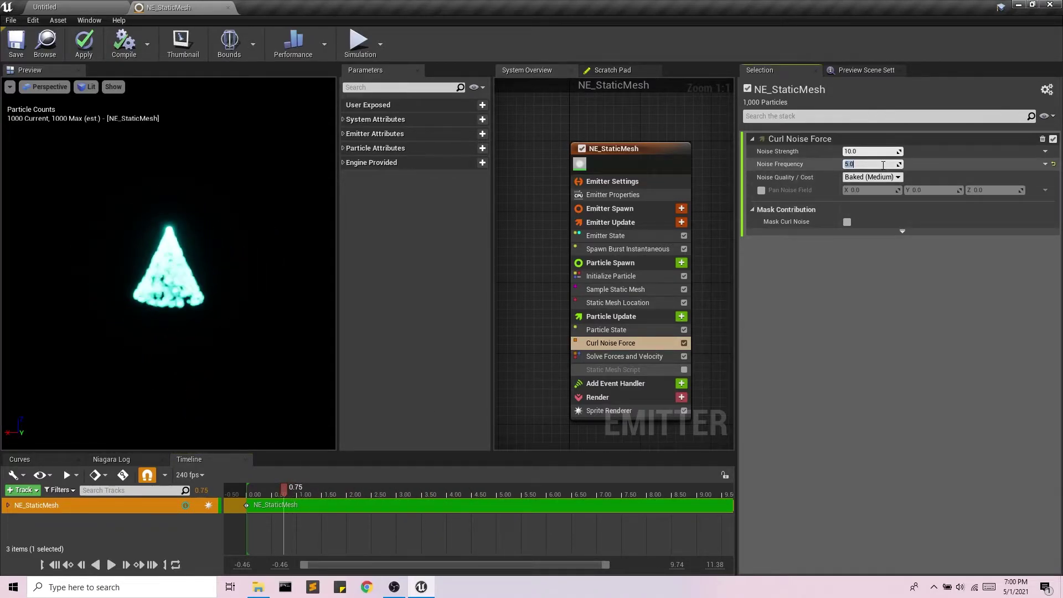
Apply the curl noise changes to the NE_StaticMesh emitter and open the ParticleParty level from the Content folder.
left_click_drag(308, 492, 285, 492)
left_click(84, 44)
left_click(103, 6)
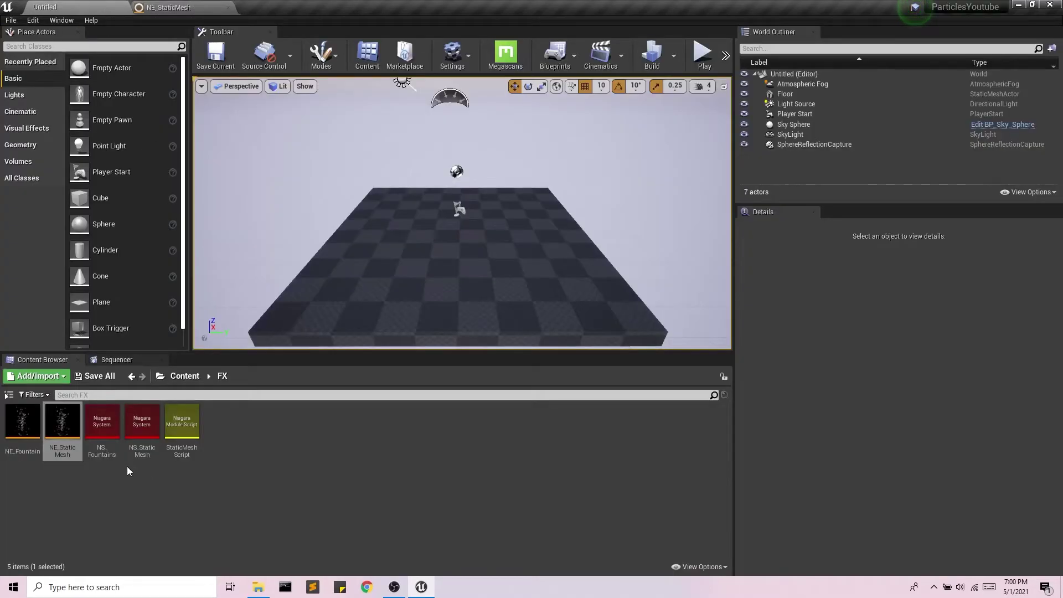
left_click(183, 378)
double_click(142, 424)
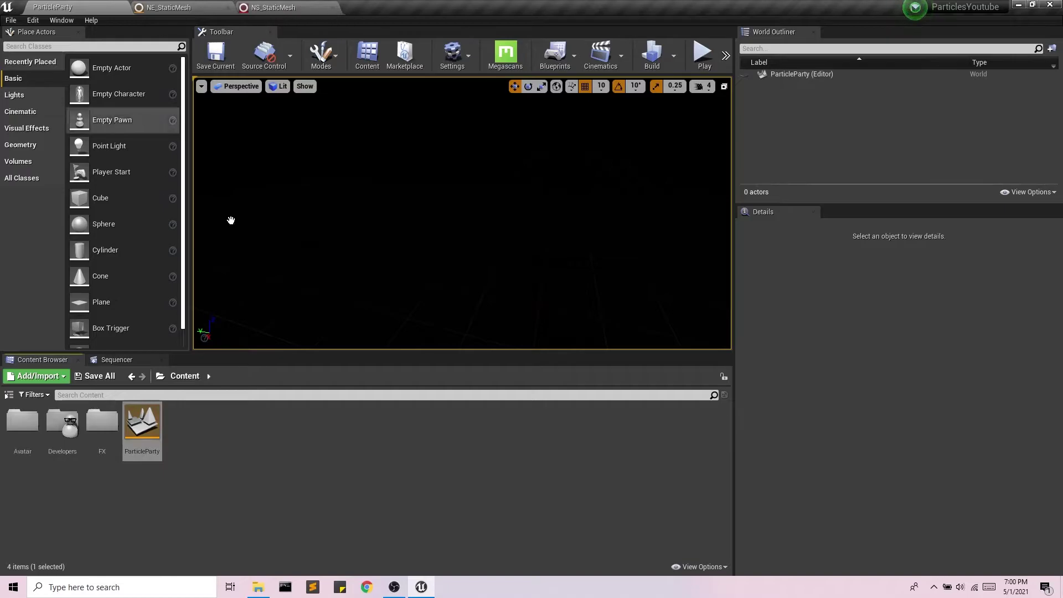
Open the ParticleParty level blueprint docked beside the other editors, and inspect its Add Niagara Particle System node.
left_click(559, 57)
left_click(572, 138)
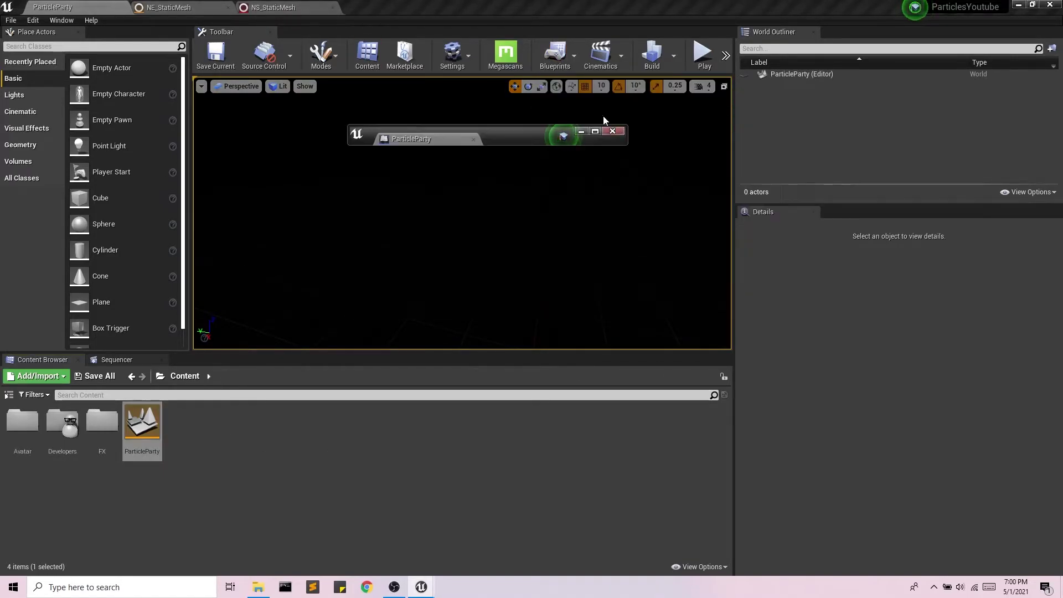
left_click_drag(409, 142, 359, 5)
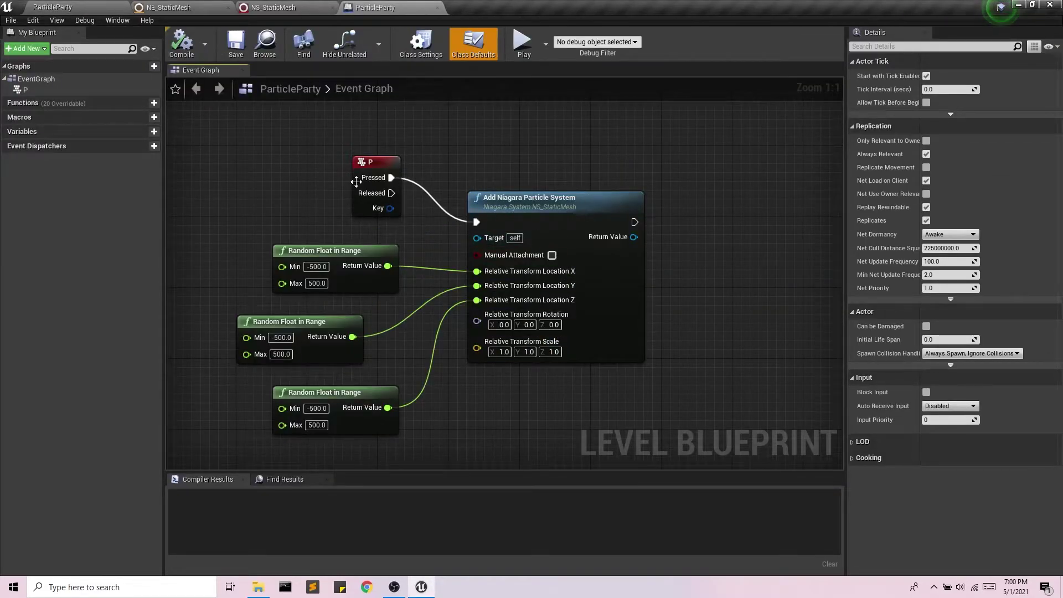
left_click(545, 199)
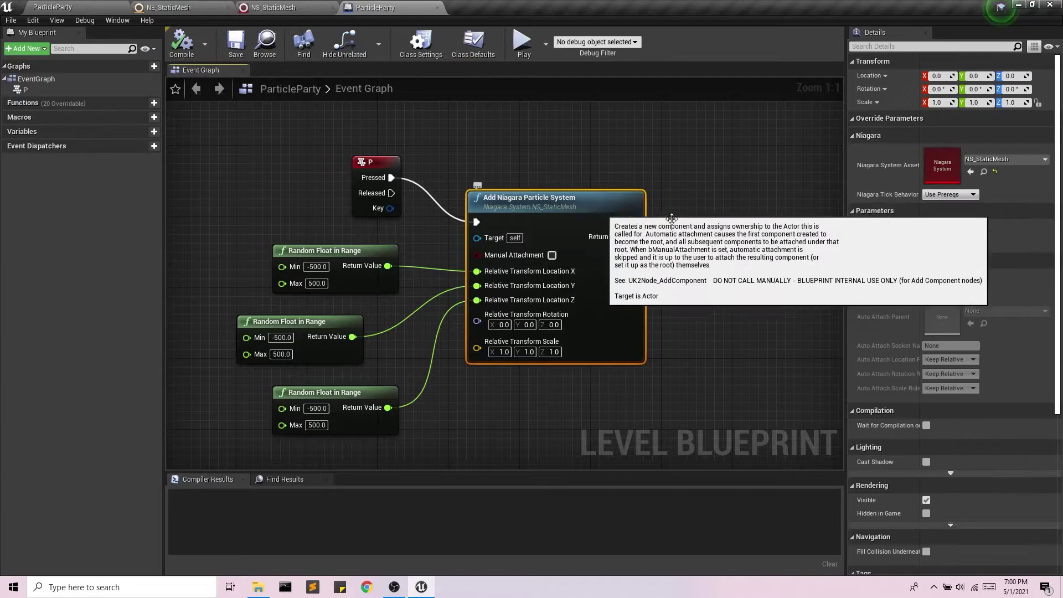
Play the ParticleParty level to test the spawned NS_StaticMesh particle systems, and stop the session.
left_click(105, 8)
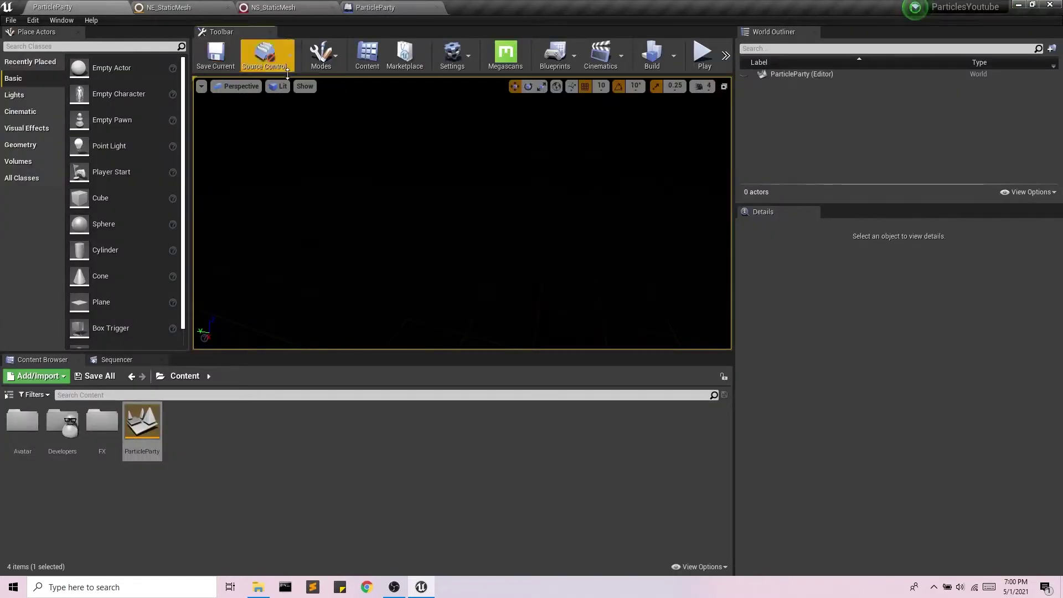
left_click(703, 55)
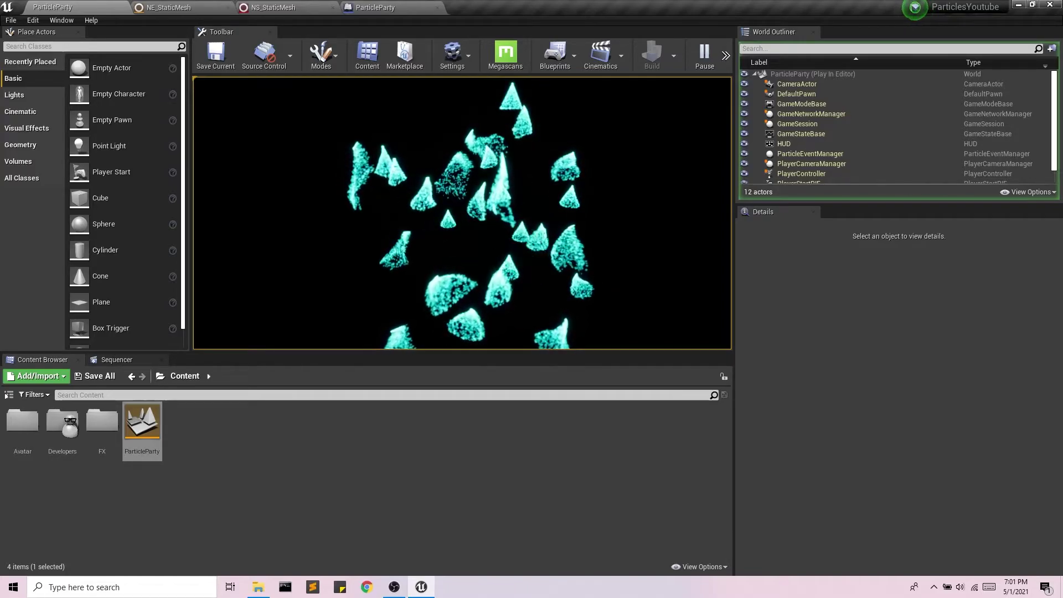
key("Escape")
Open the FX content folder, return to the NE_StaticMesh emitter, and play and pause its simulation to watch the looping.
left_click(110, 430)
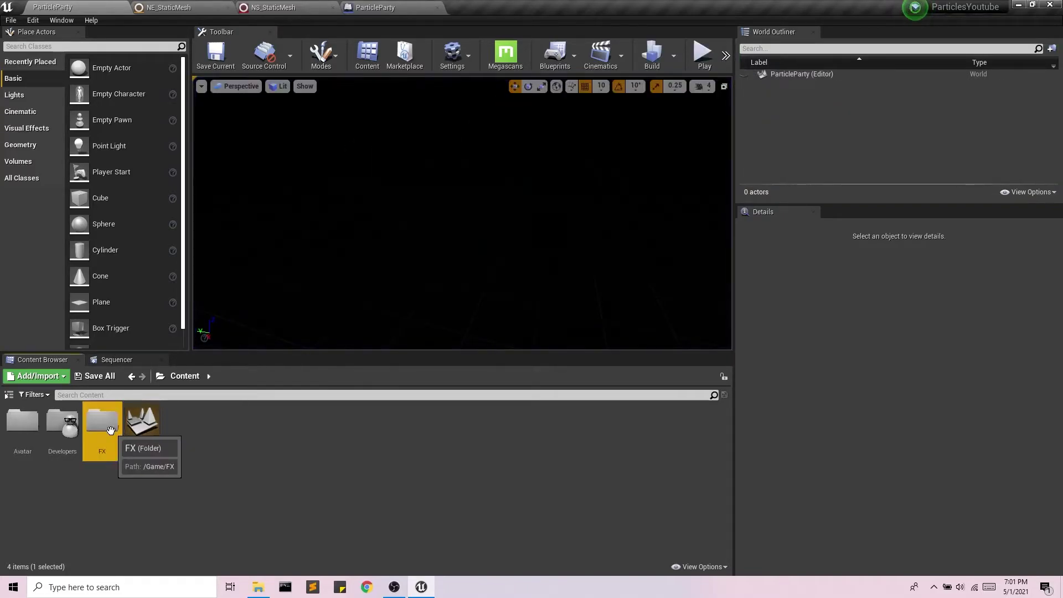
double_click(111, 431)
left_click(178, 7)
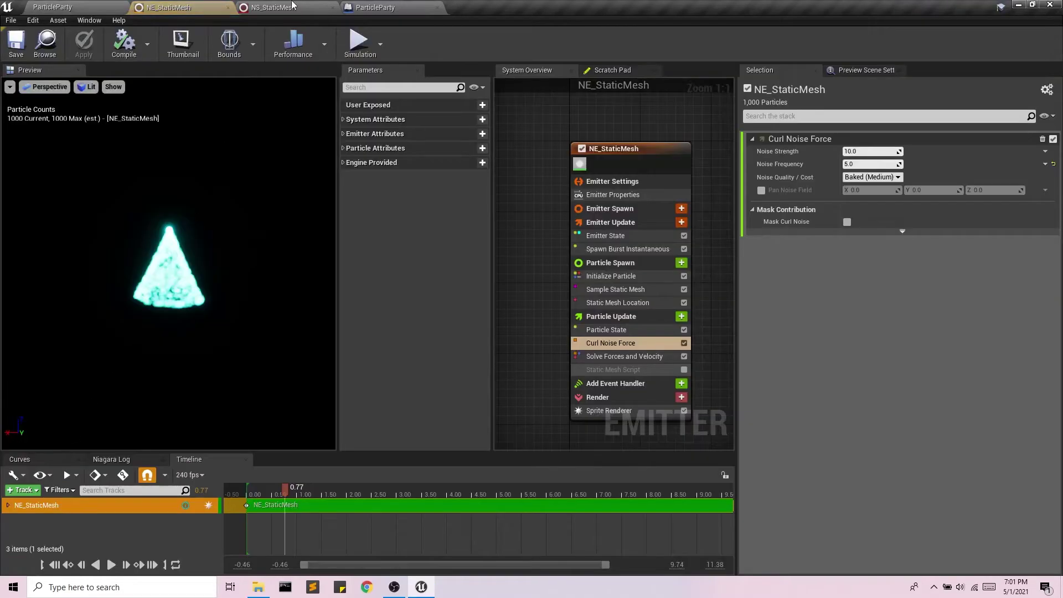
left_click(110, 565)
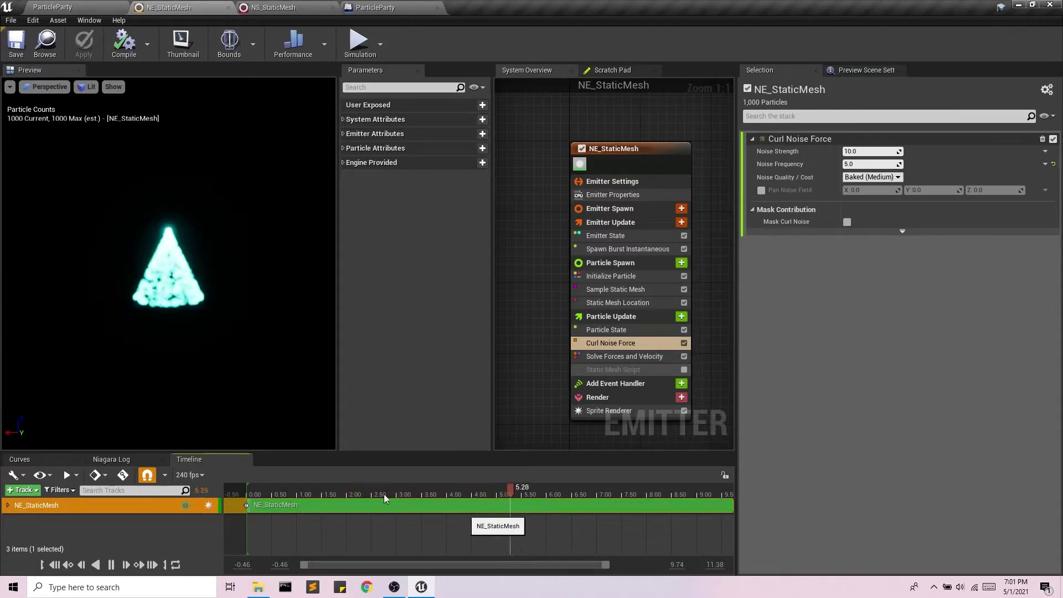
left_click(110, 564)
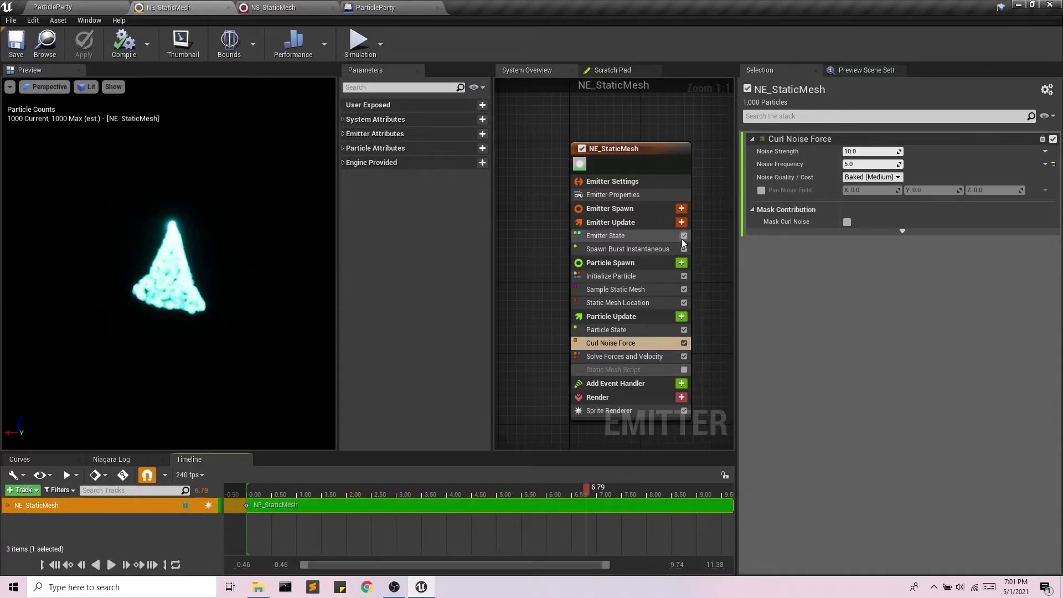
Set the Loop Behavior of the Emitter State module to Once and apply the change.
left_click(646, 238)
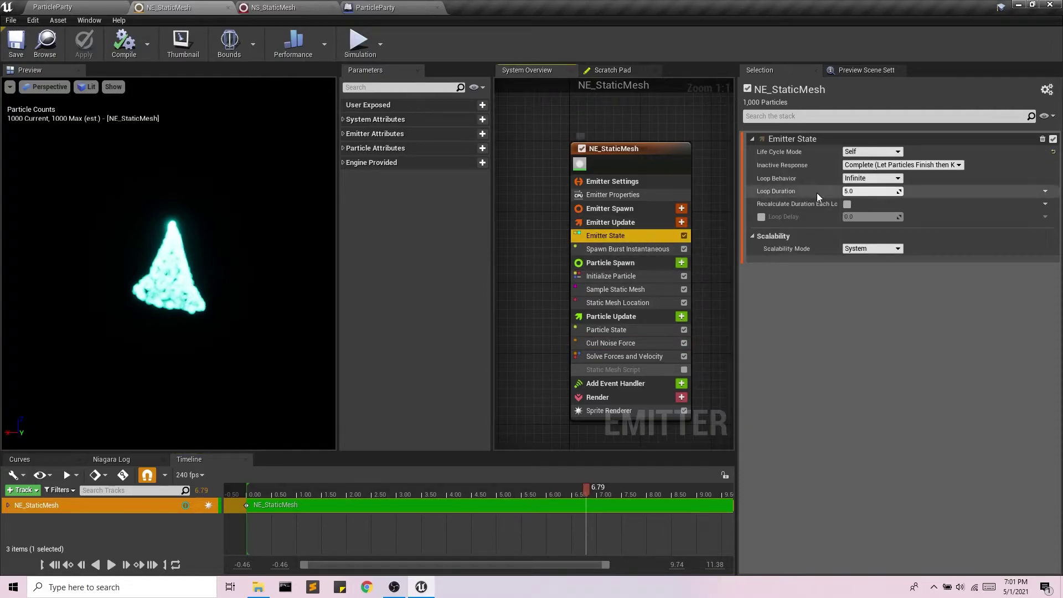
left_click(897, 180)
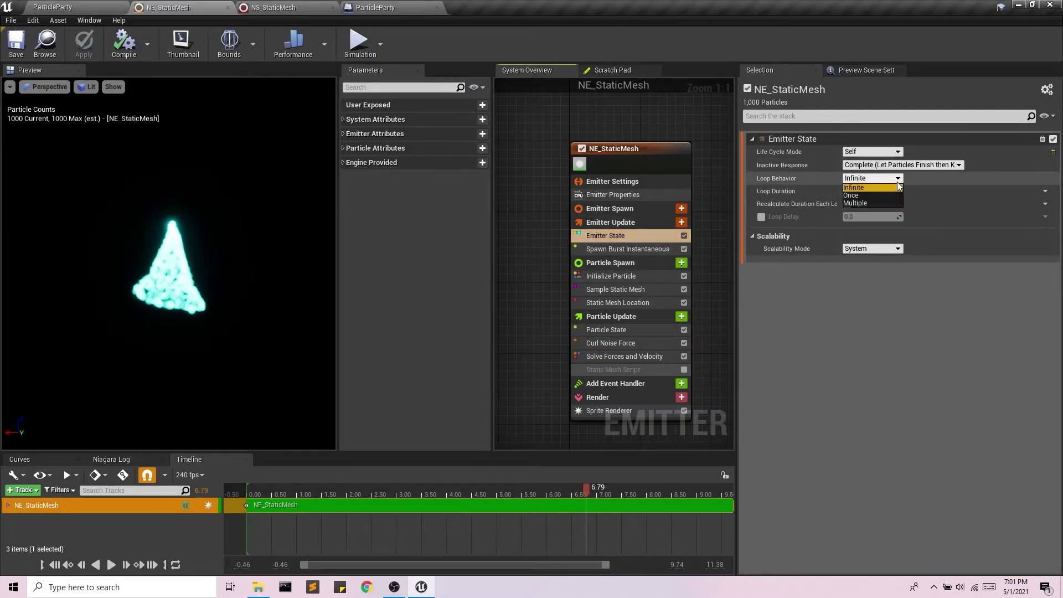
left_click(871, 198)
left_click(83, 45)
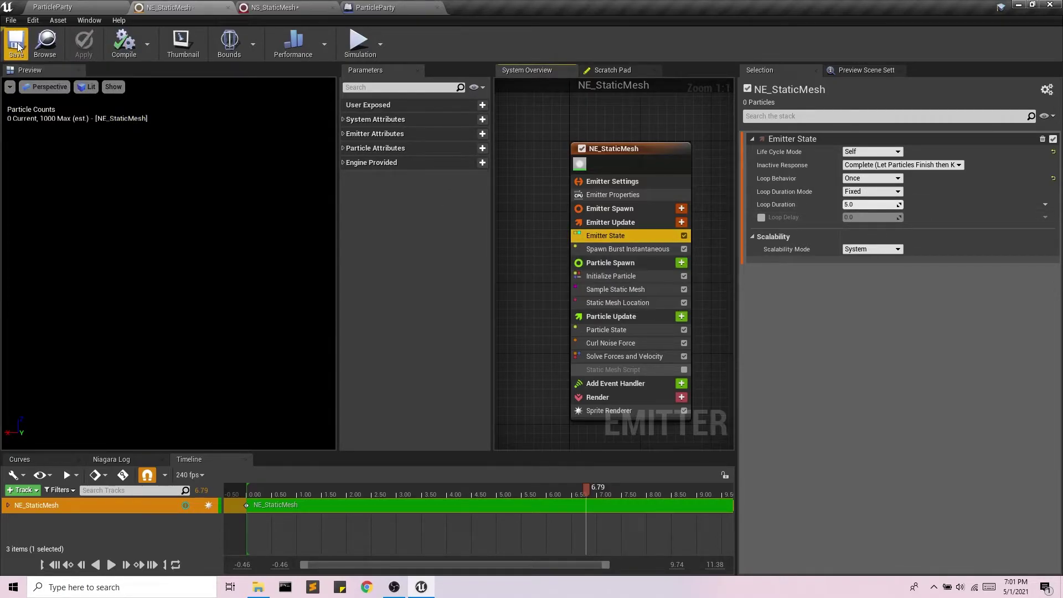
Play the ParticleParty level again to test the non-looping emitter, and stop the session.
left_click(111, 8)
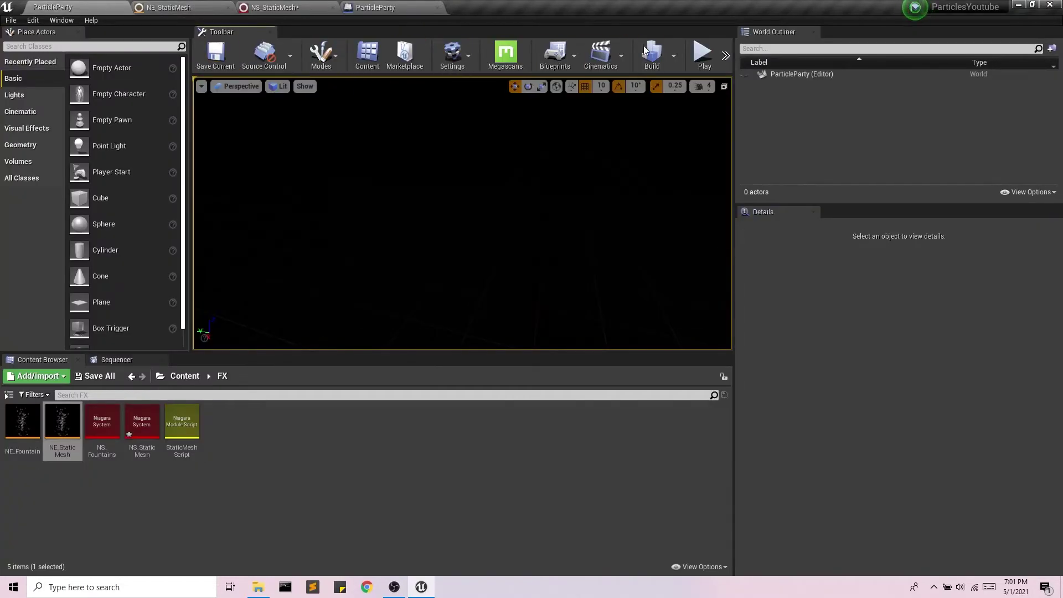
left_click(705, 55)
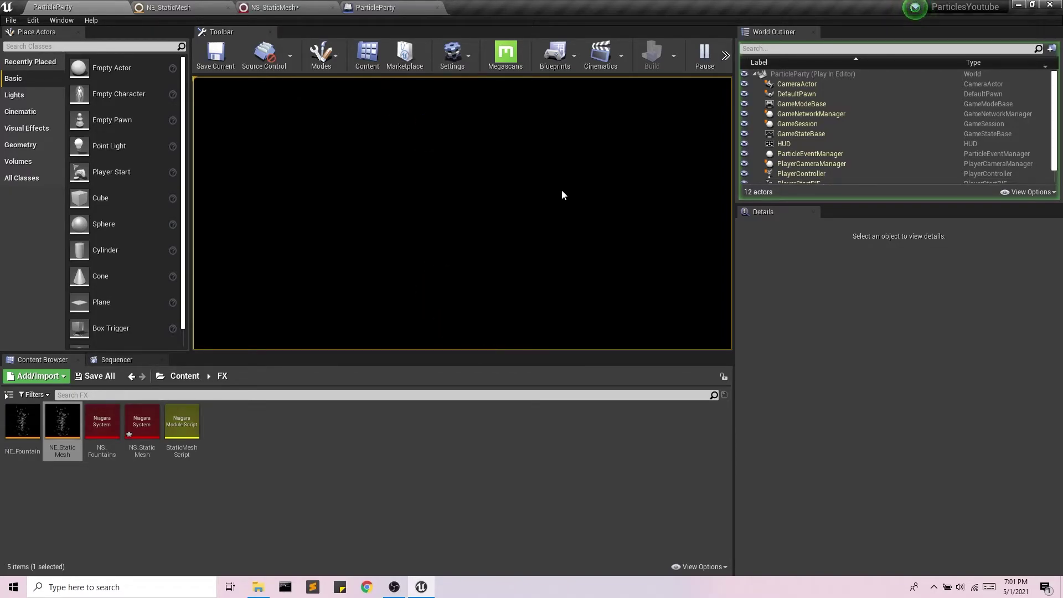
key("Escape")
In NE_StaticMesh, set the Emitter State Loop Duration to 7 and the Initialize Particle Lifetime to 7.
left_click(182, 8)
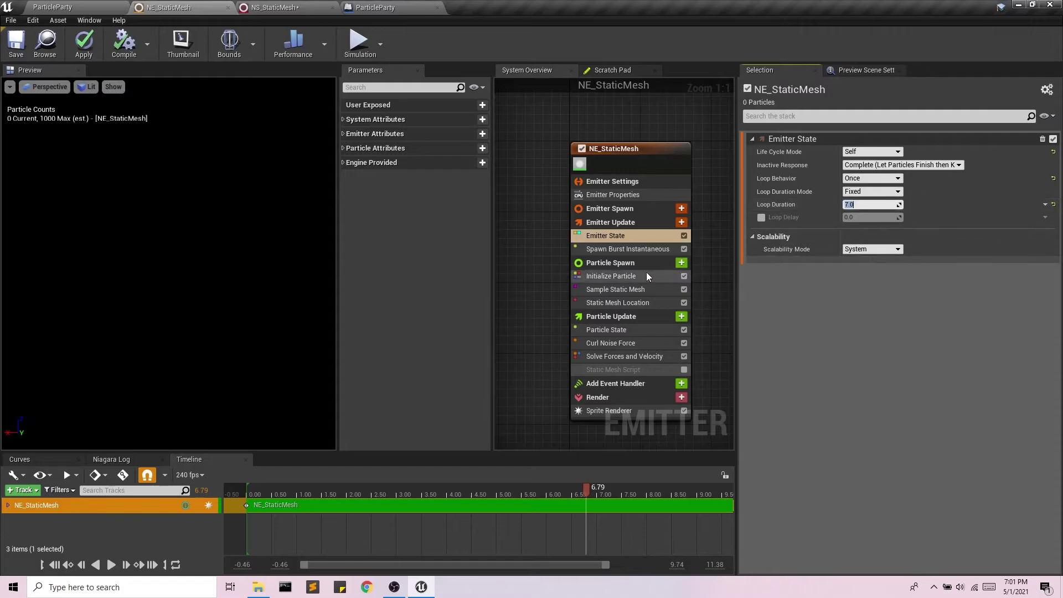
left_click(611, 275)
type("7")
key("Return")
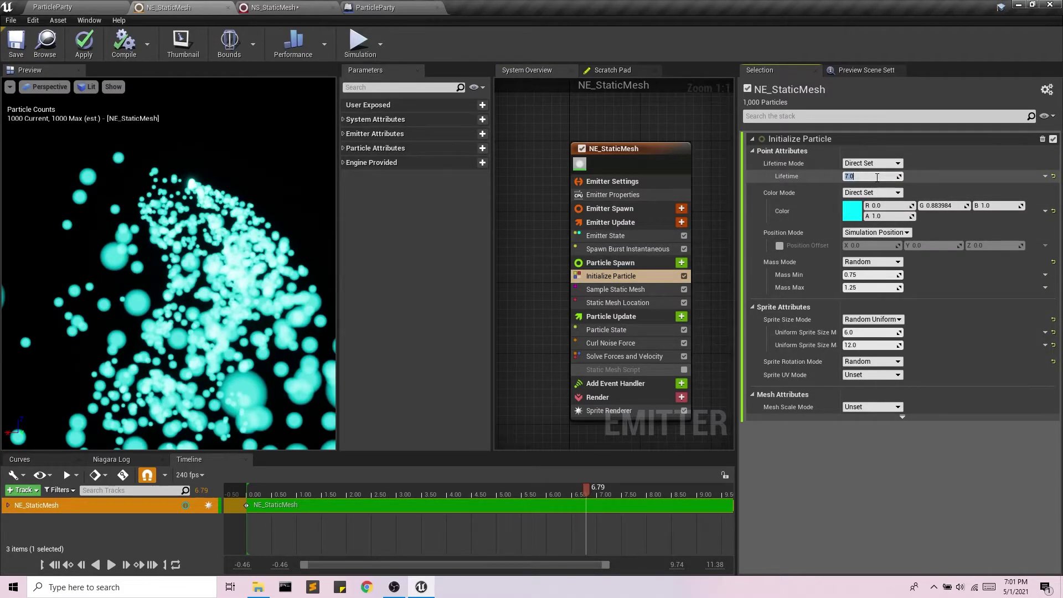
Add a Color module to the Particle Update group of the emitter.
left_click(642, 319)
left_click(681, 317)
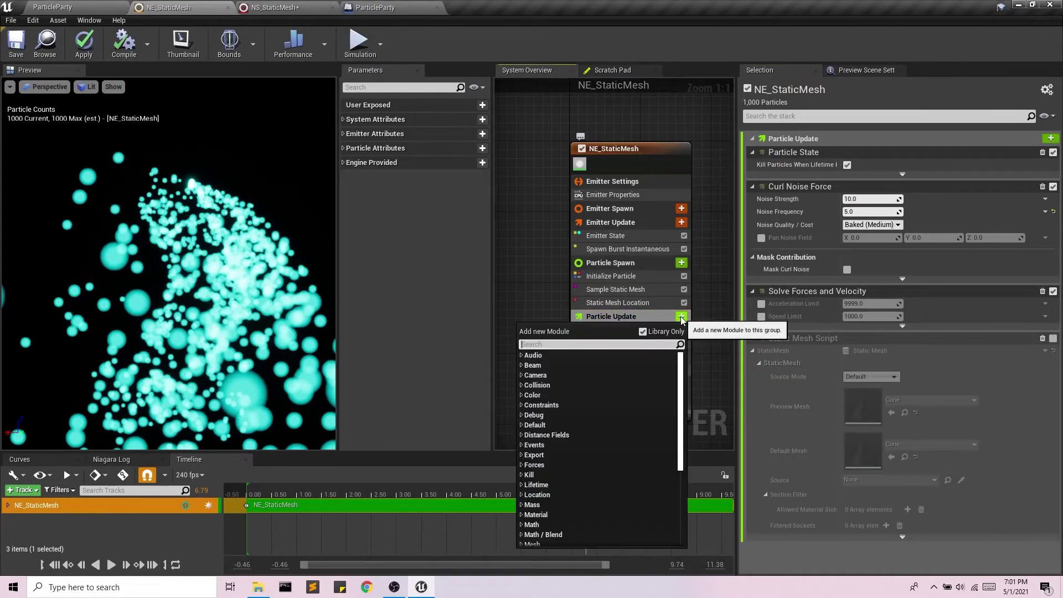
type("color")
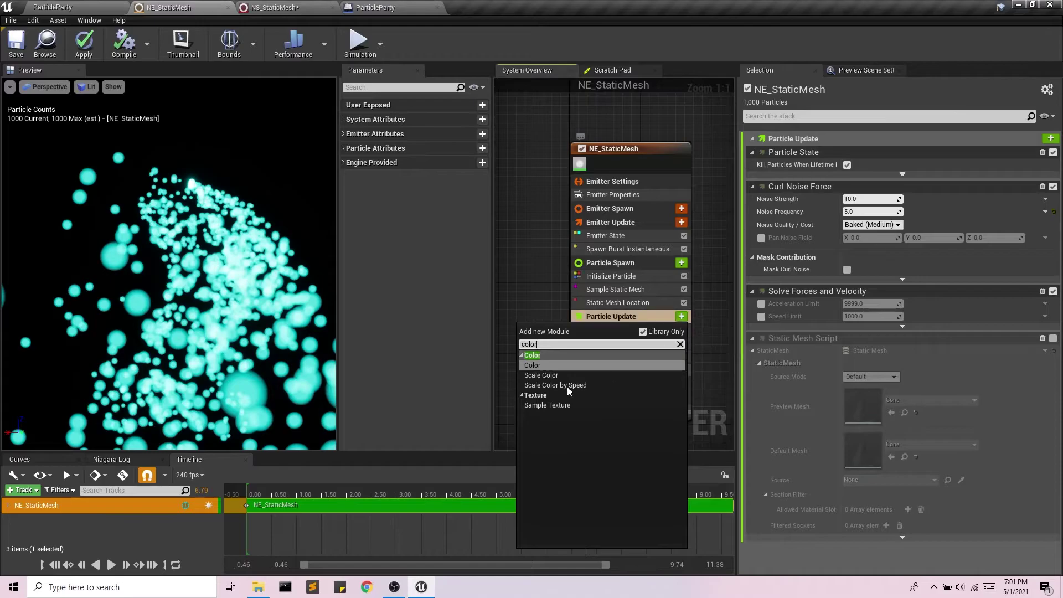
left_click(543, 365)
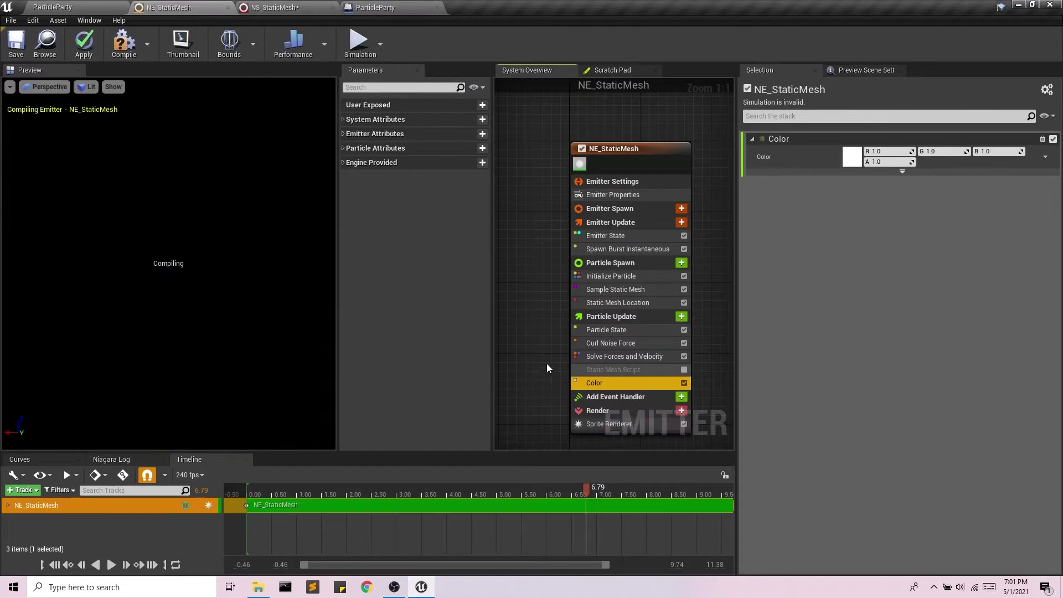
Show the Color module's advanced settings and drive its Color value with the Color from Curve dynamic input.
left_click(902, 171)
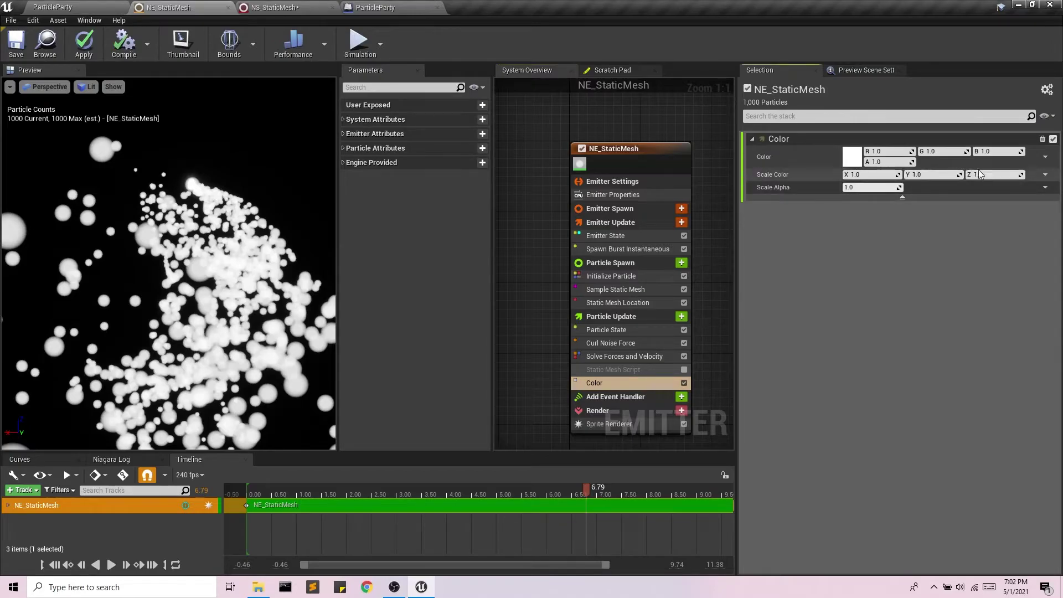
left_click(1044, 158)
type("cur")
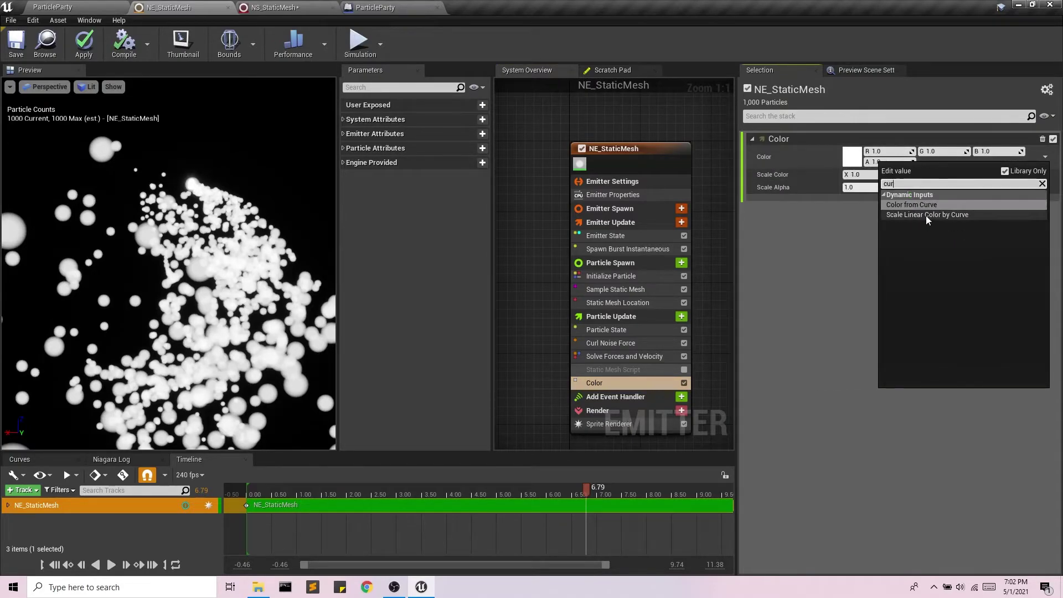
key("Return")
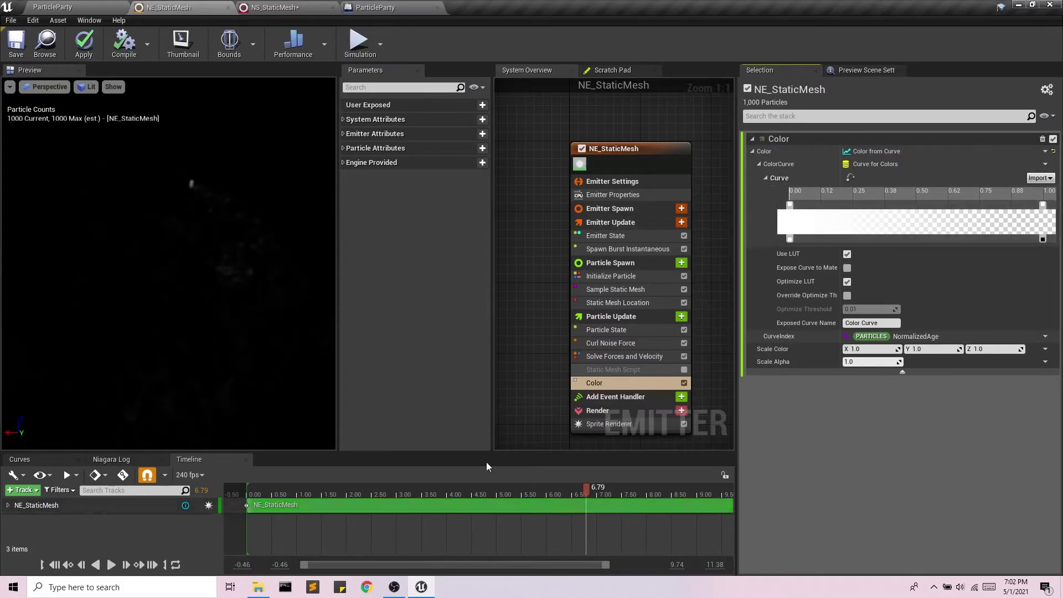
Set the color curve's starting color key to the saved cyan swatch (R 0, G 0.884, B 1), previewing near the simulation's start.
left_click_drag(285, 487, 257, 488)
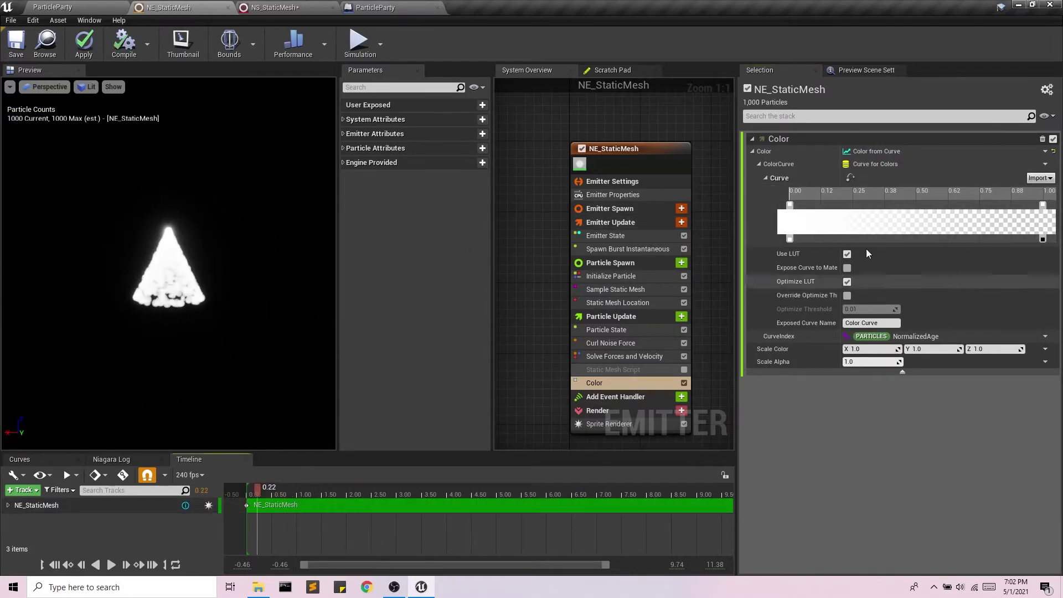
left_click(790, 206)
double_click(790, 205)
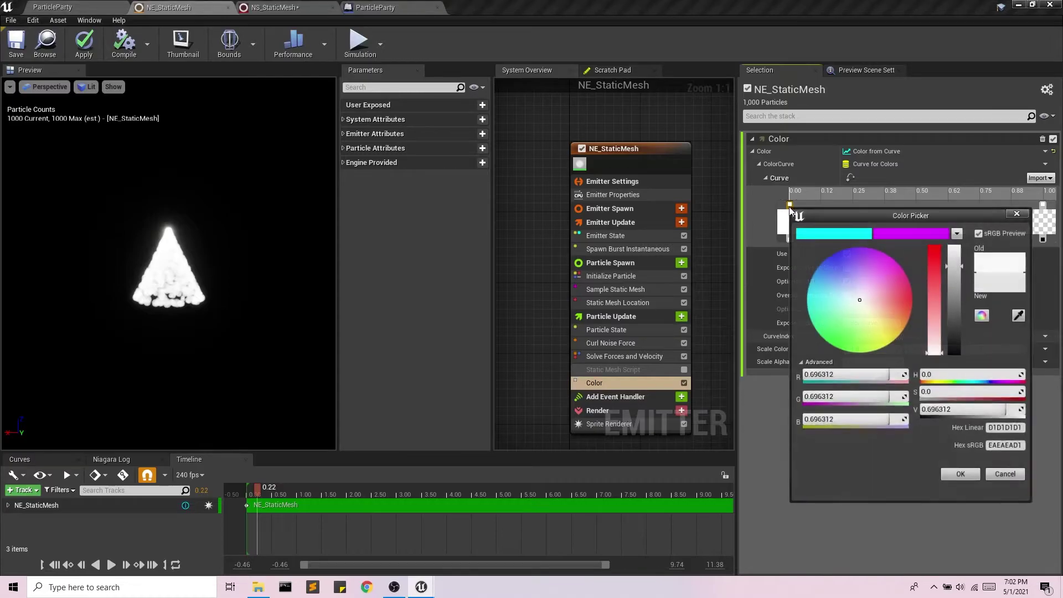
left_click(822, 234)
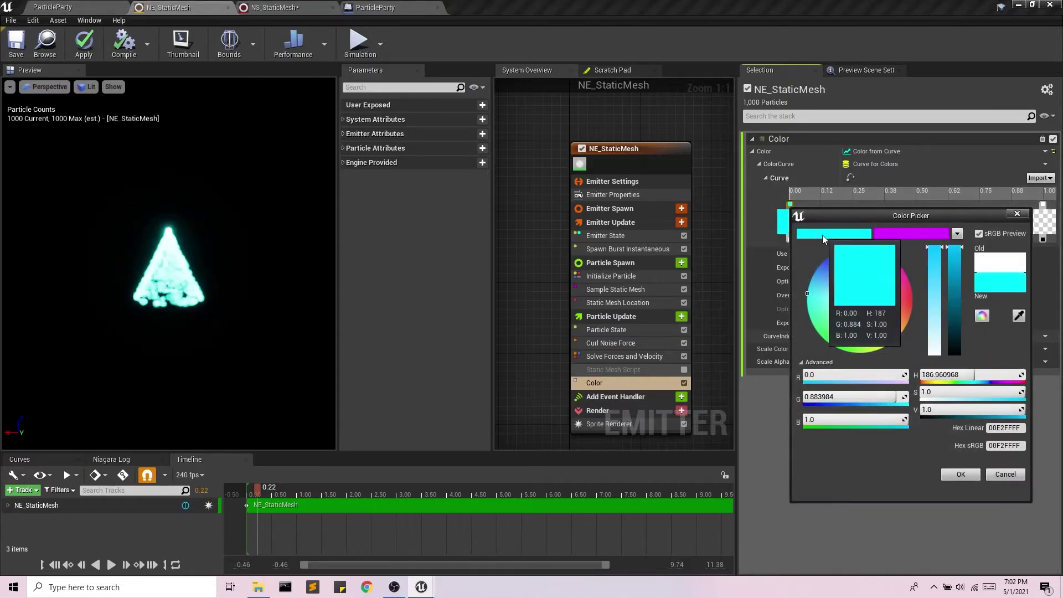
left_click(1018, 214)
Set the color curve's ending color key to a pale cyan with saturation 0.266, based on the saved cyan swatch.
left_click(1044, 205)
right_click(1043, 206)
left_click(1039, 218)
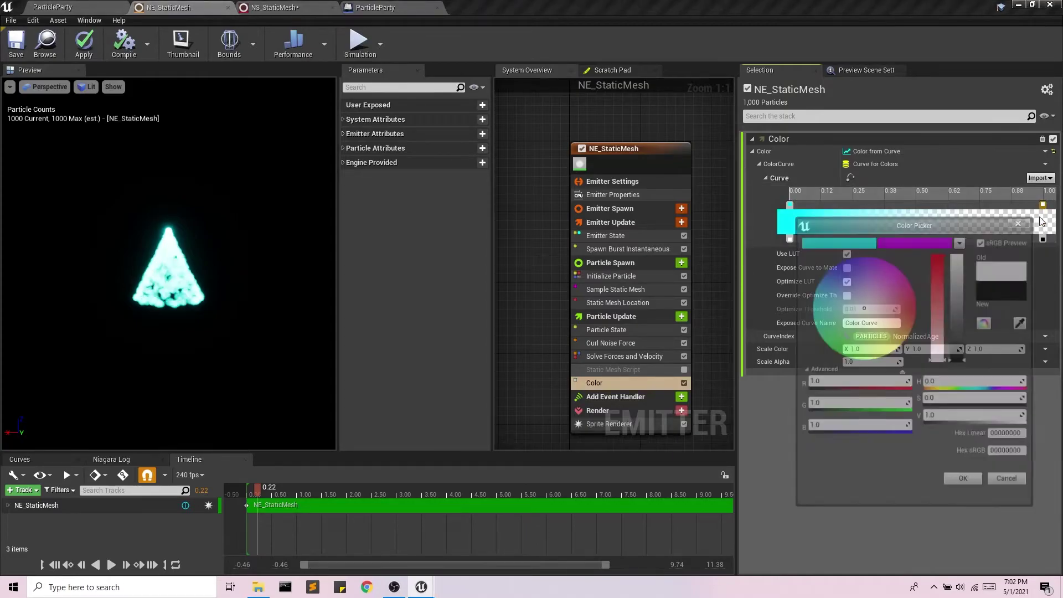
left_click(810, 244)
left_click_drag(1000, 407, 953, 407)
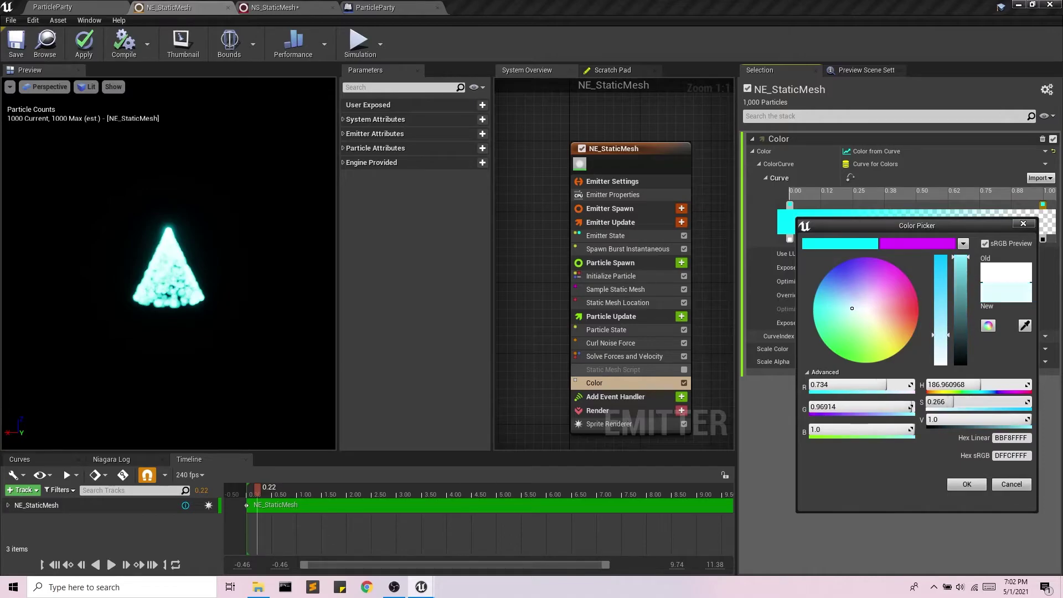
left_click(966, 484)
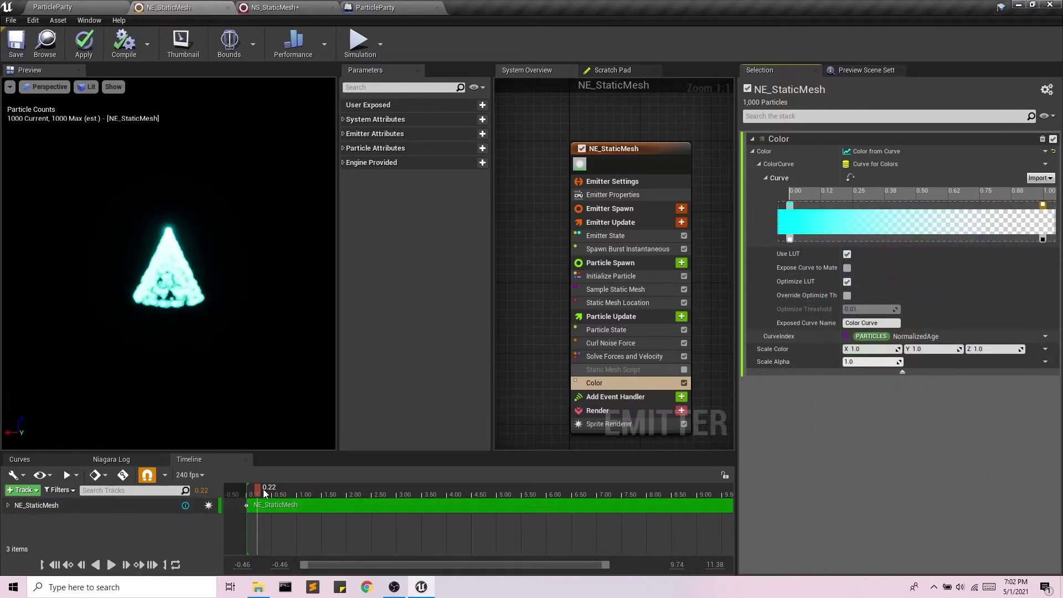
Preview the color fade by scrubbing the start of the timeline, and apply and save the emitter.
left_click_drag(286, 487, 254, 488)
left_click(83, 44)
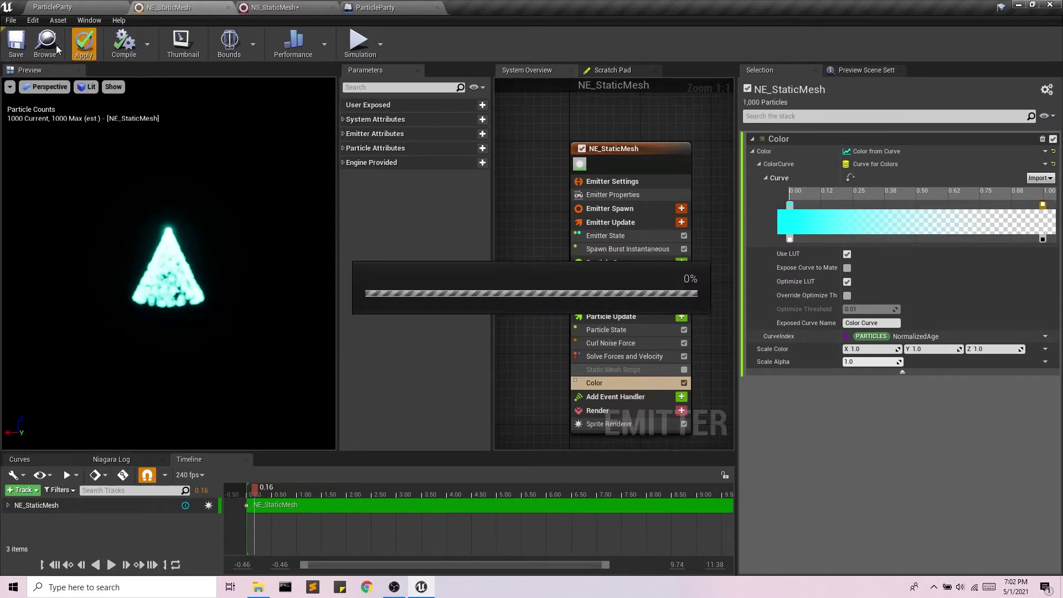
left_click(18, 47)
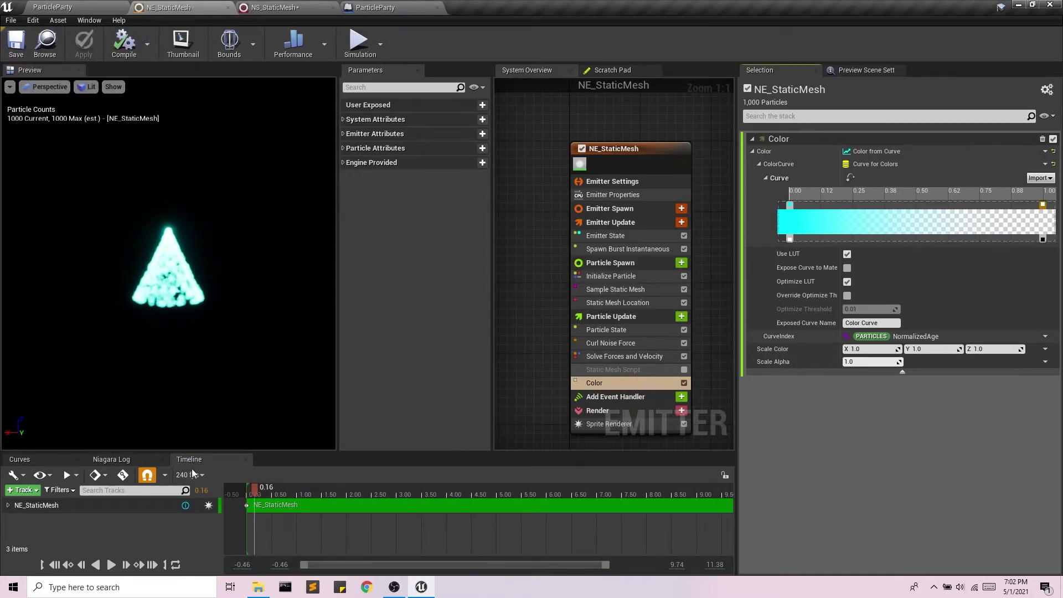
Save all modified assets from the level editor, including the NS_StaticMesh system.
left_click(64, 7)
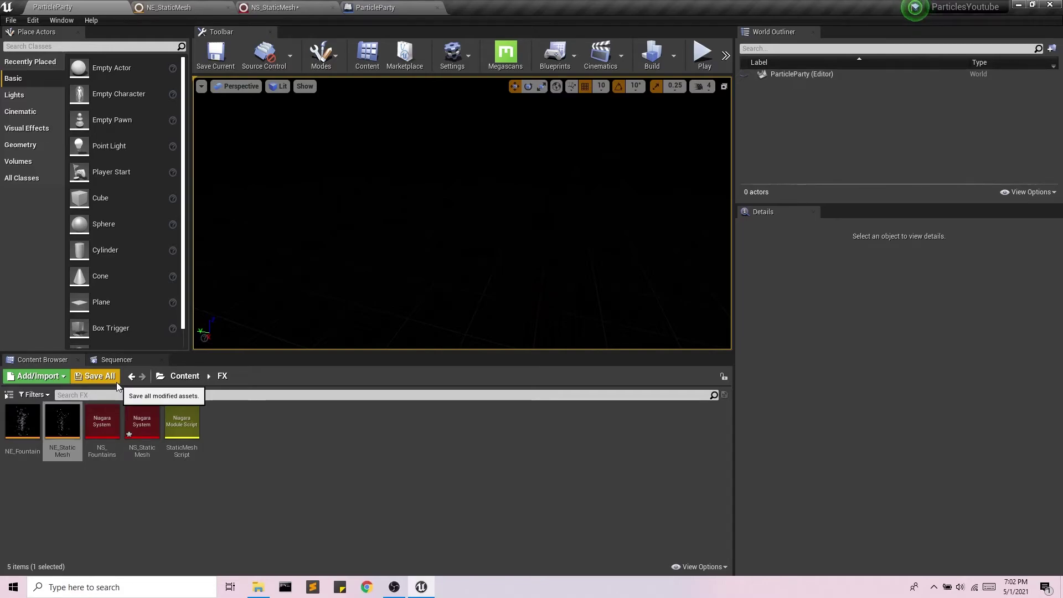
left_click(96, 377)
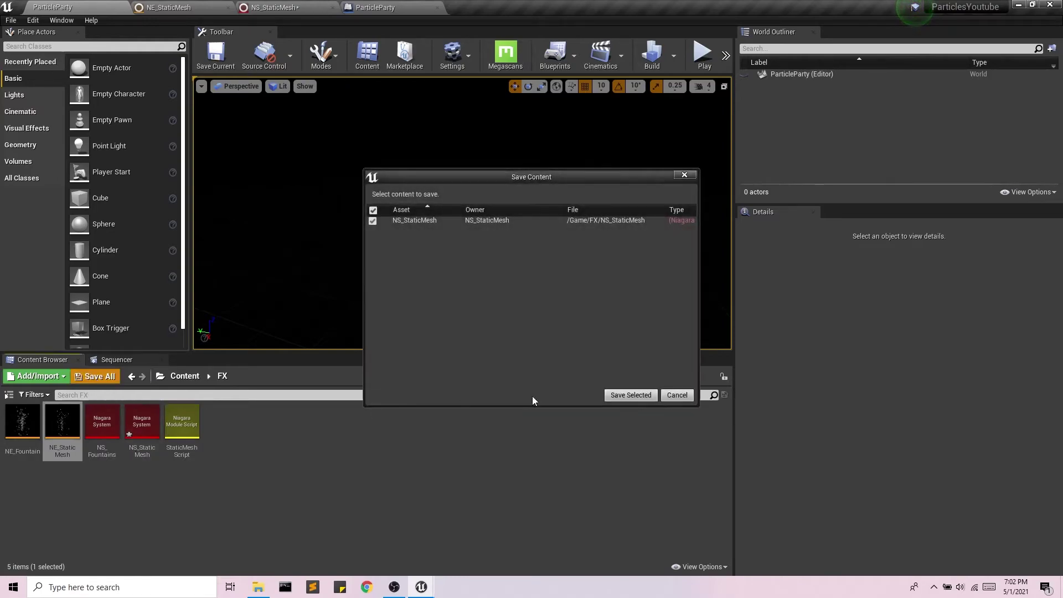
left_click(616, 394)
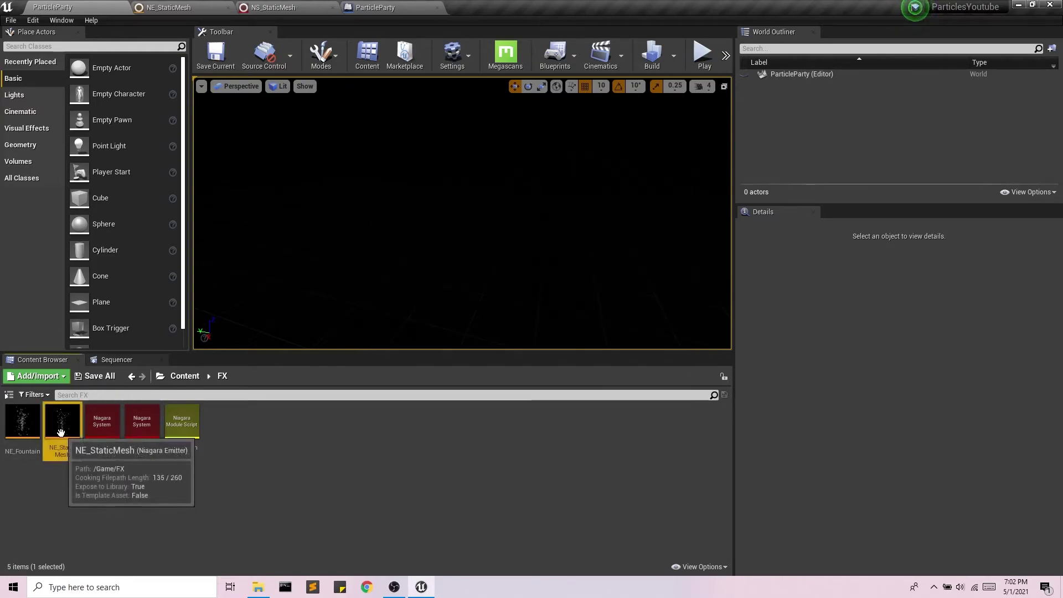
Duplicate the NE_StaticMesh emitter in the FX folder and name the copy NE_StaticMesh_Still.
key("ctrl+v")
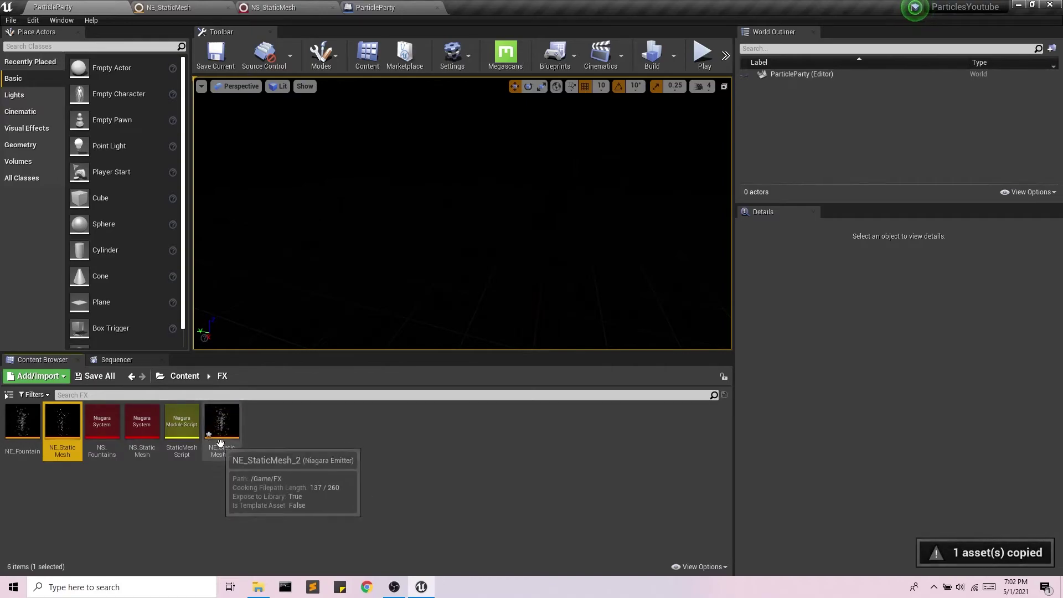
left_click(232, 449)
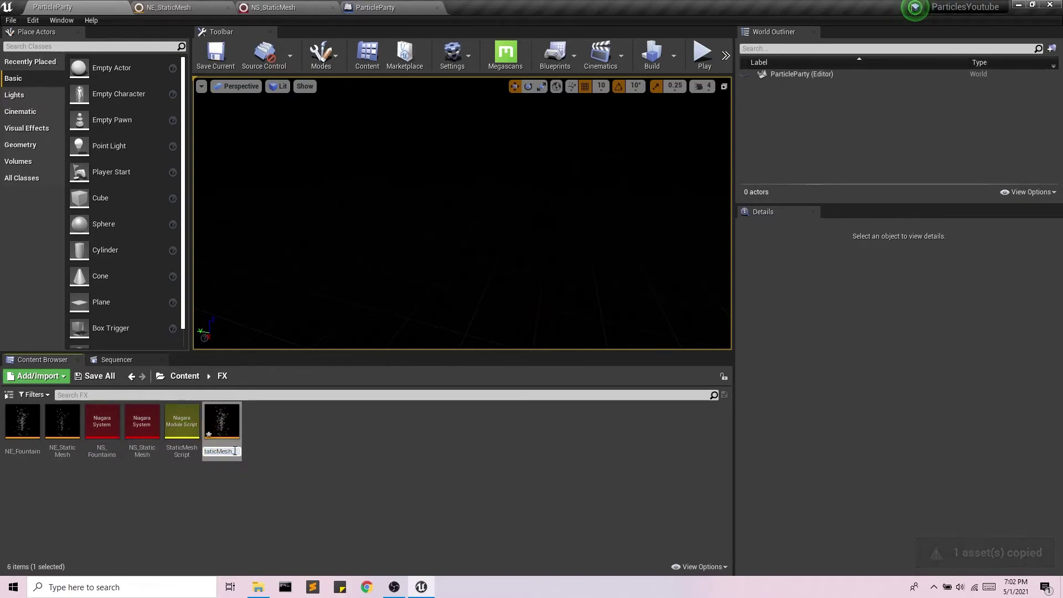
type("Still")
key("Return")
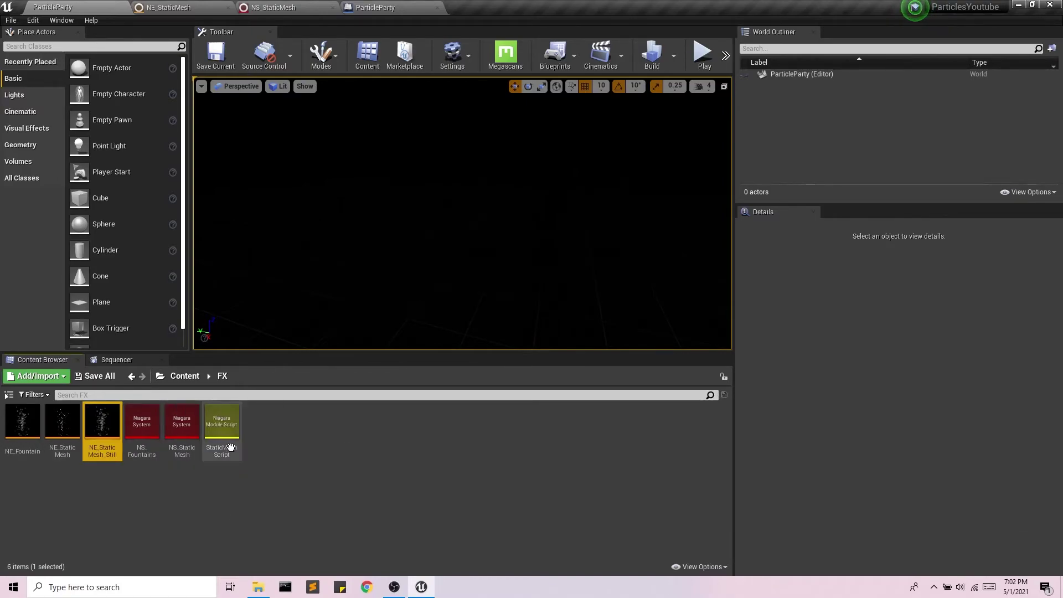
In NE_StaticMesh_Still, disable Sample Static Mesh, Static Mesh Location and Curl Noise Force, and enable the Static Mesh Script module.
double_click(102, 427)
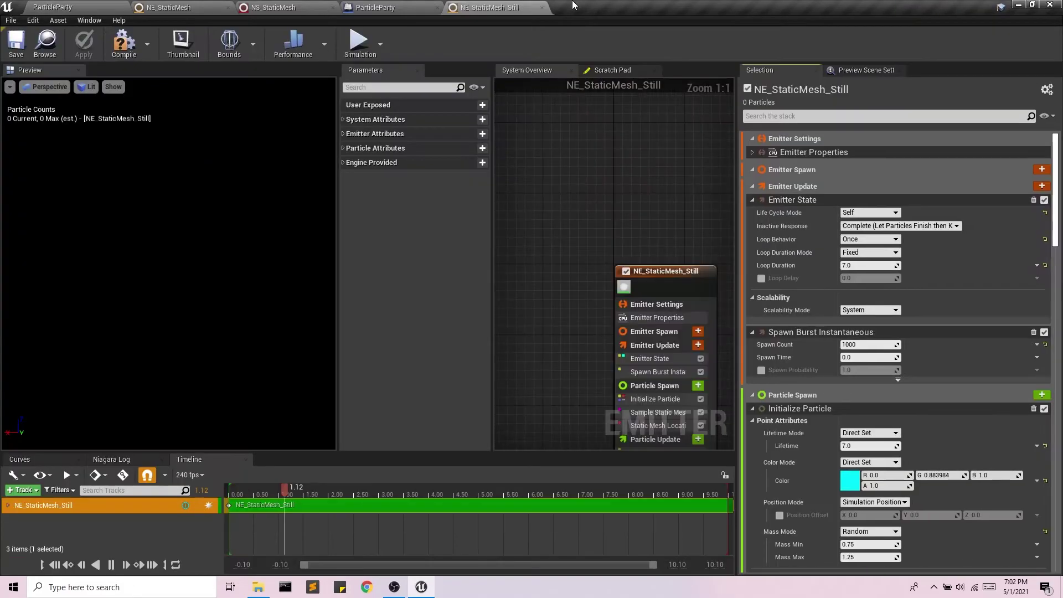
left_click(111, 565)
left_click(676, 262)
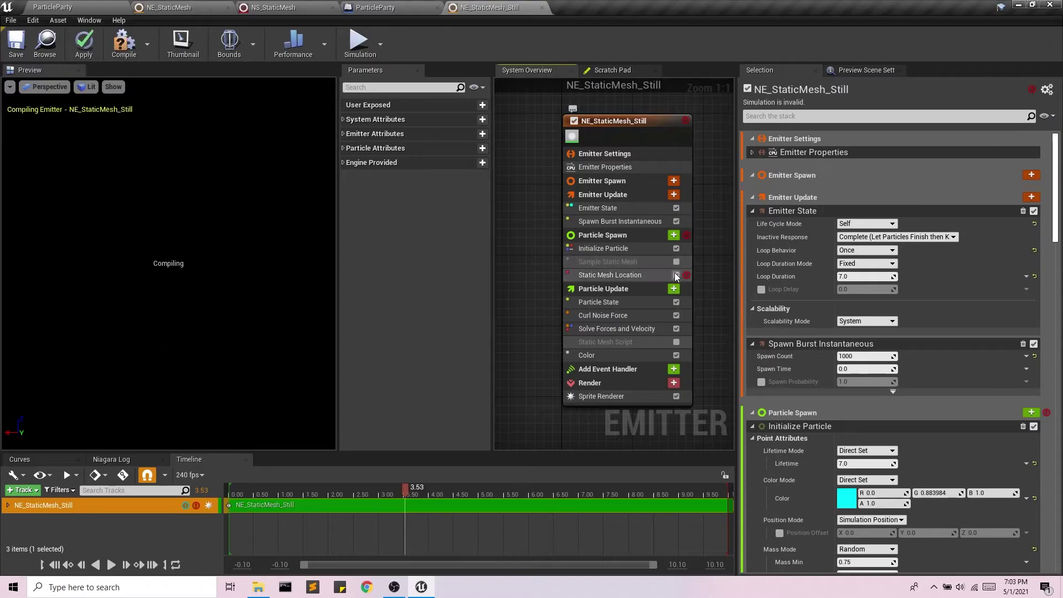
left_click(676, 276)
left_click(676, 315)
left_click(680, 342)
left_click(676, 342)
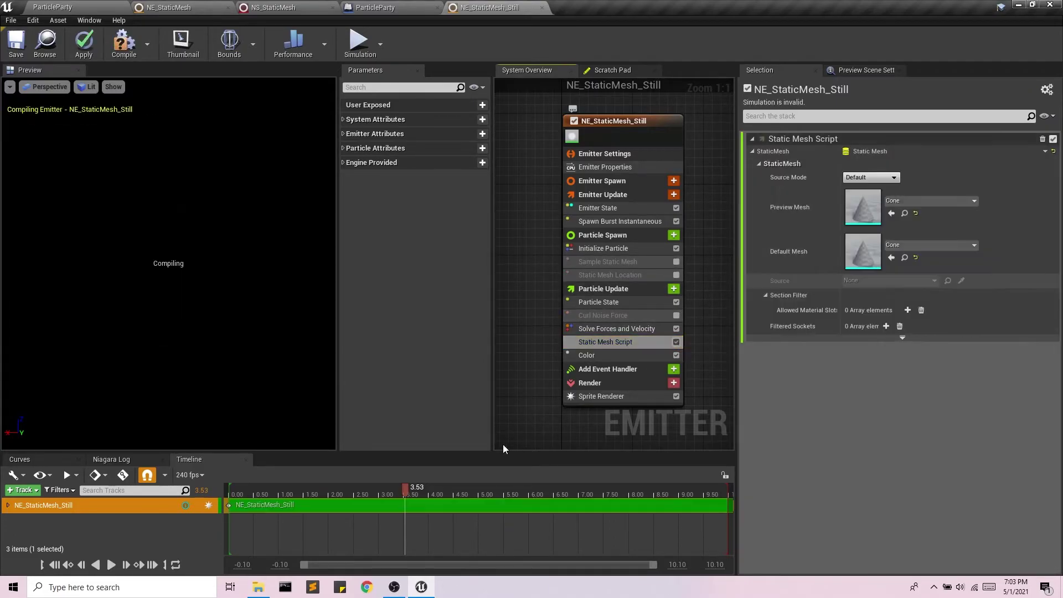
Preview the still cone near the start of the timeline, and apply and save the NE_StaticMesh_Still emitter.
left_click_drag(403, 490, 253, 489)
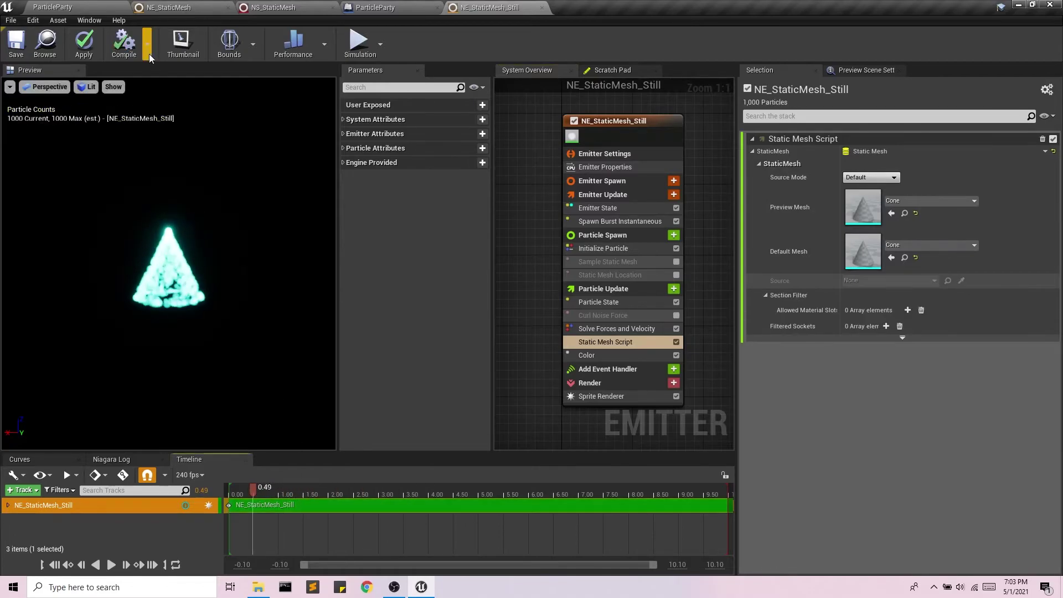
left_click(84, 43)
left_click(8, 35)
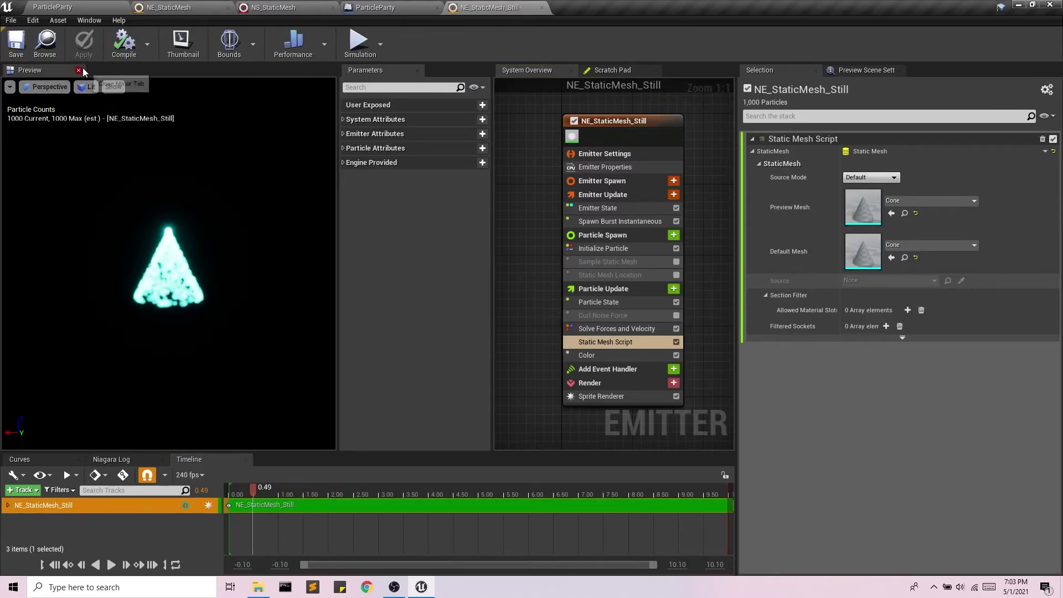
Add the NE_StaticMesh_Still emitter to the NS_StaticMesh system and preview both emitters near the start of the timeline.
left_click(273, 6)
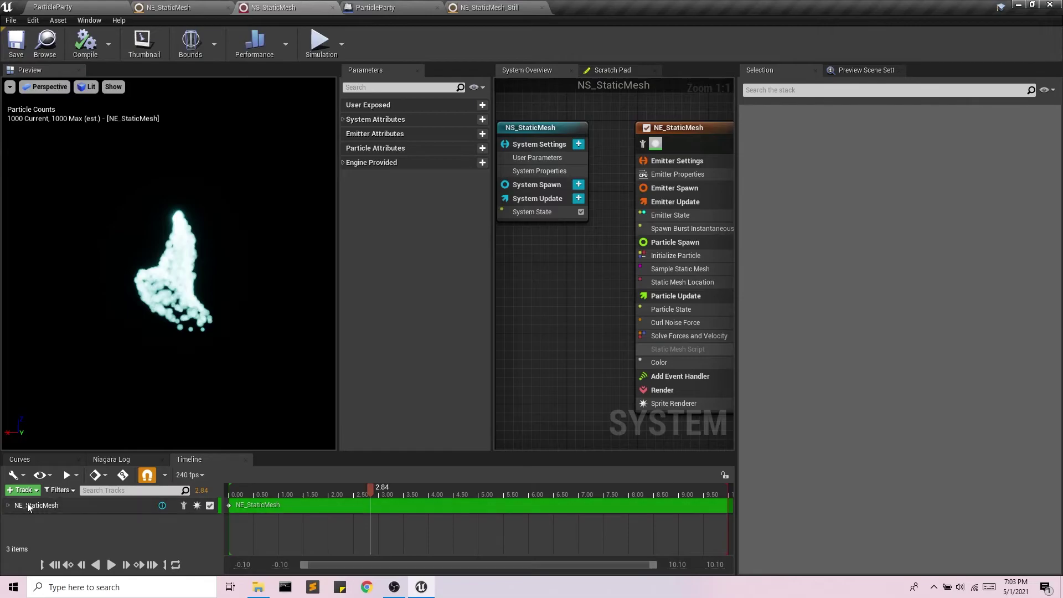
left_click_drag(371, 486, 272, 490)
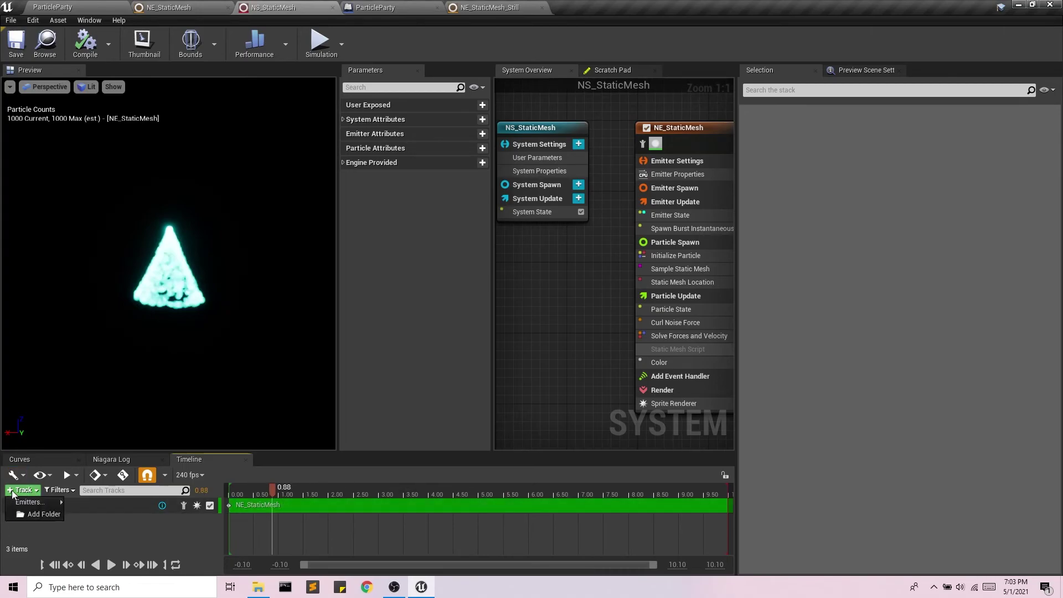
mouse_move(26, 507)
left_click(106, 412)
type("n")
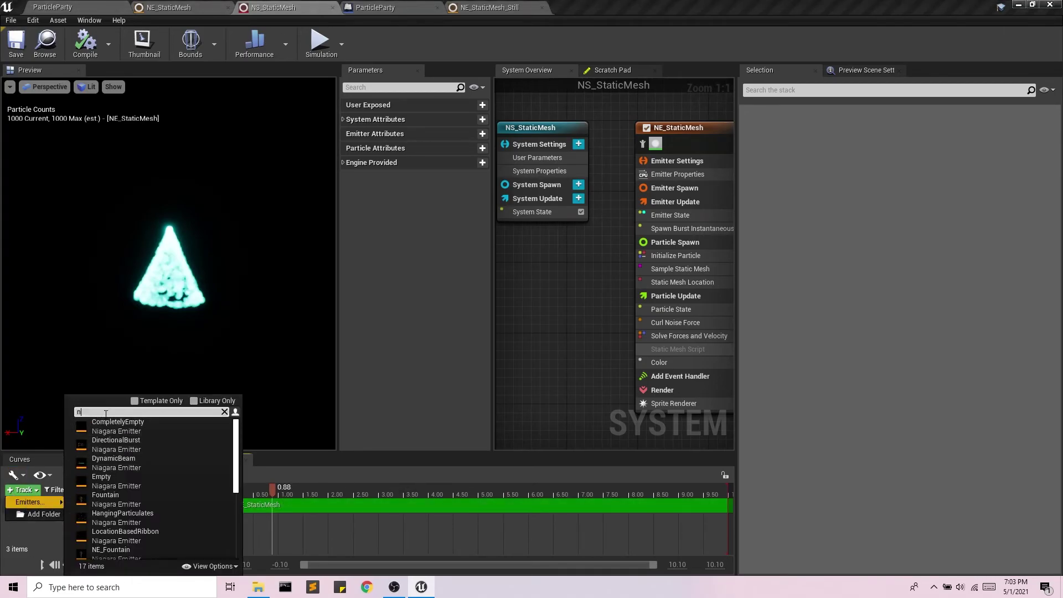
type("e_")
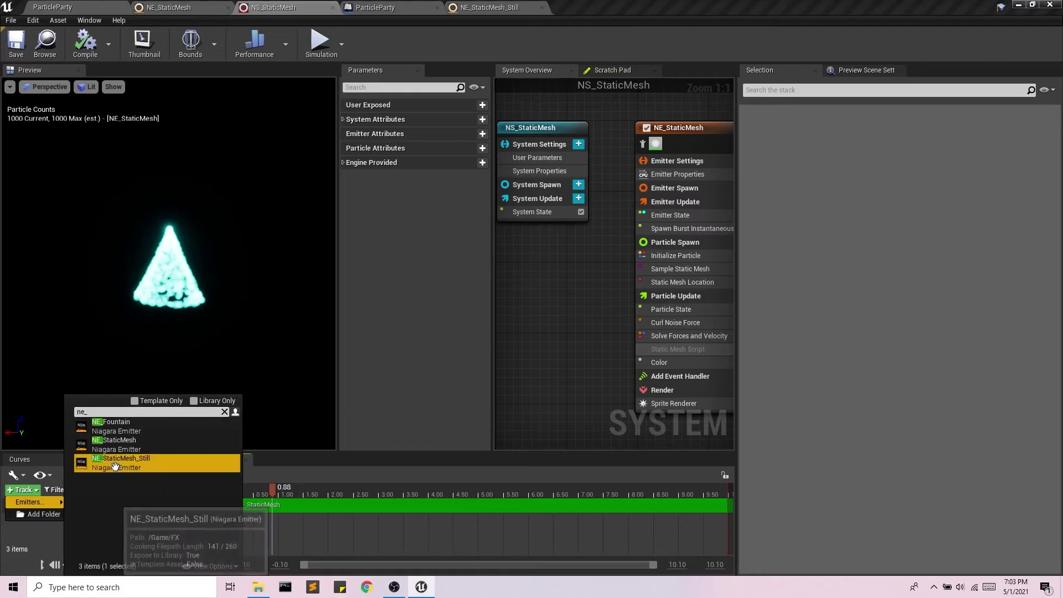
left_click(114, 443)
left_click_drag(272, 490, 294, 490)
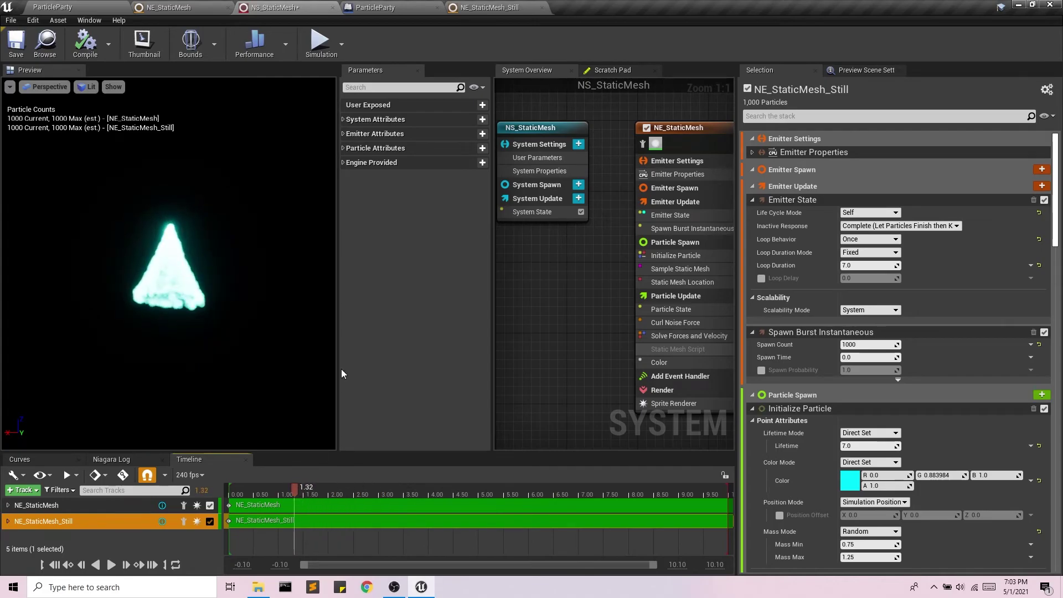
Set the Loop Duration Mode in NE_StaticMesh_Still's Emitter State to Infinite and apply the change.
left_click(487, 5)
left_click(628, 209)
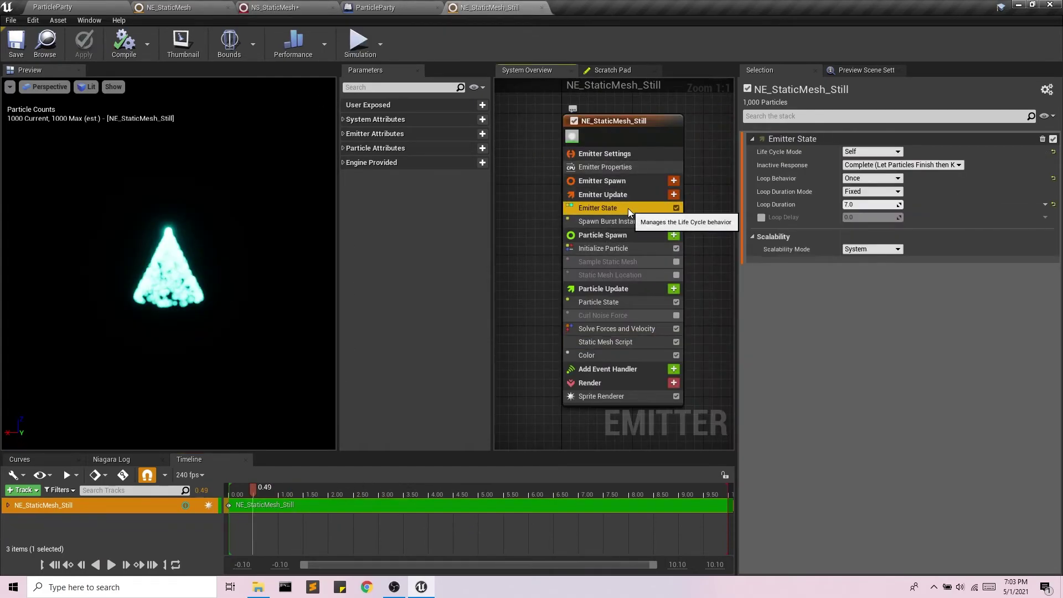
left_click(91, 5)
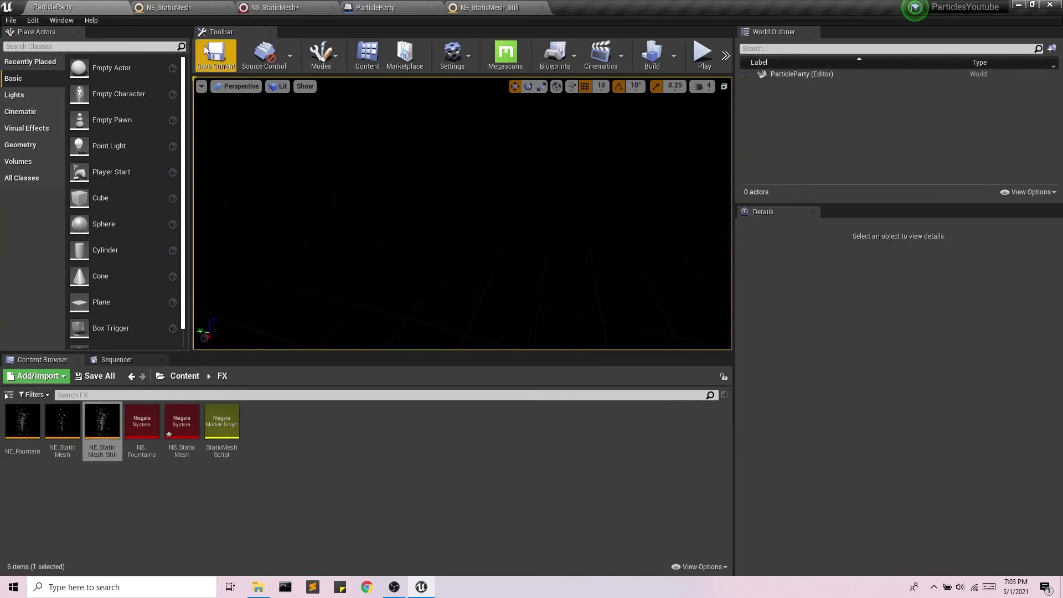
left_click(487, 6)
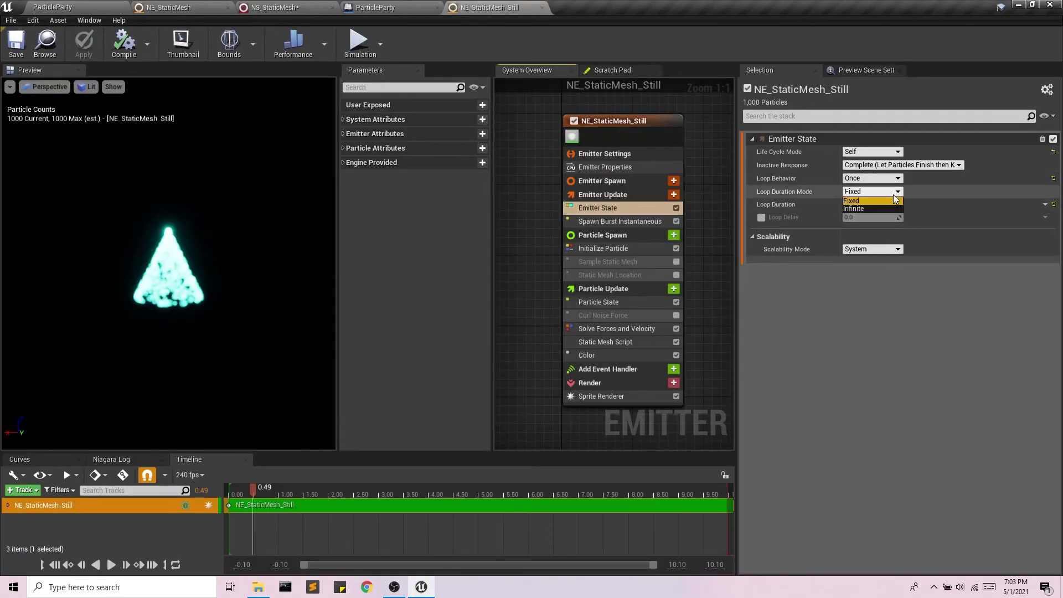
left_click(863, 208)
left_click(80, 55)
Save the current ParticleParty level and play it to test the combined particle effect.
left_click(78, 6)
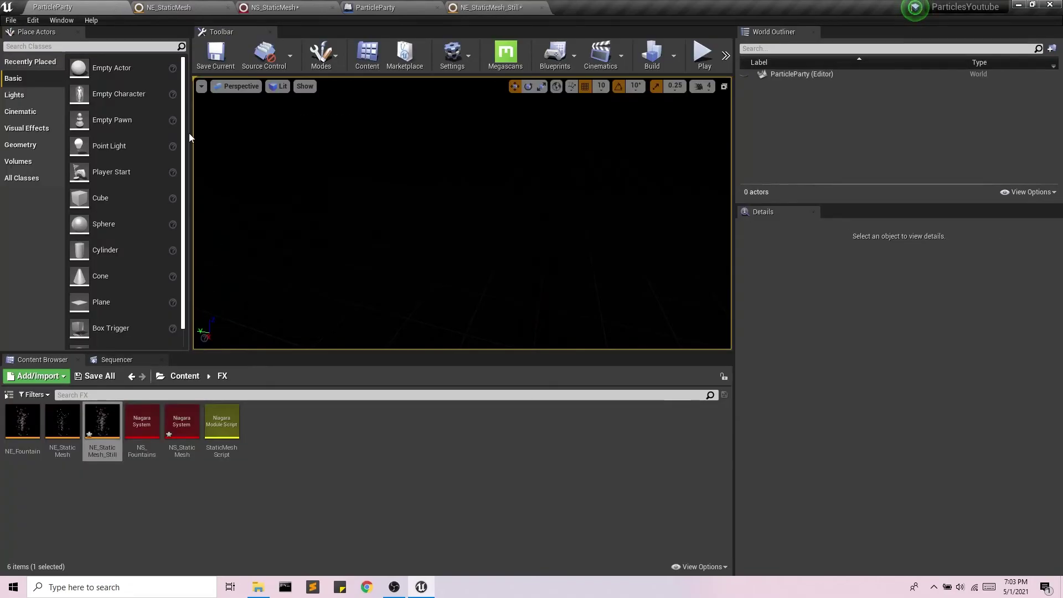
left_click(216, 55)
left_click(704, 55)
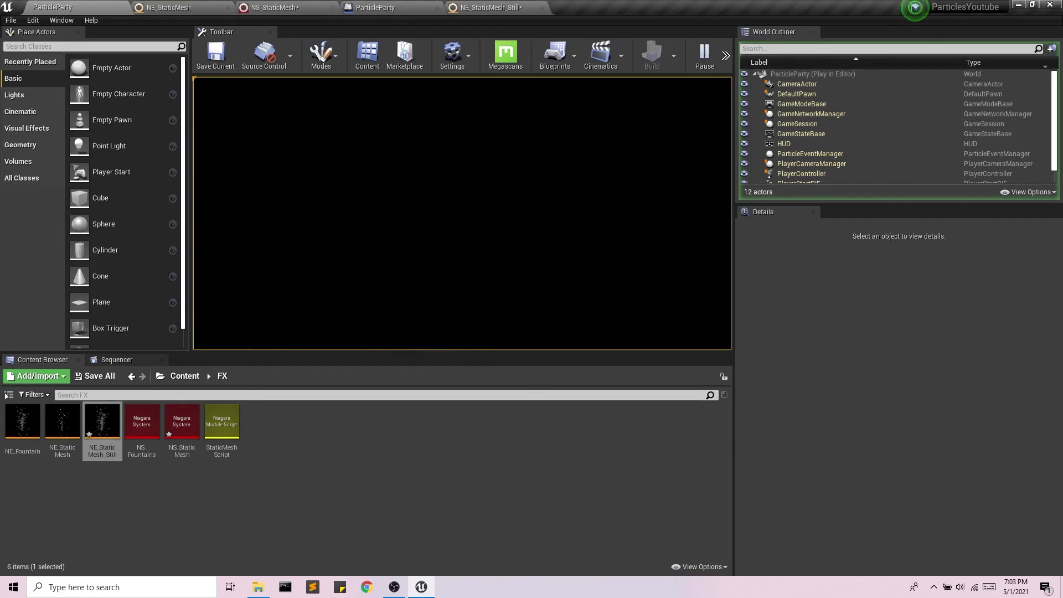
key("Escape")
Set the color key at time 0.985 on NE_StaticMesh's color curve to cyan (R 0, G 0.884, B 1).
left_click(169, 7)
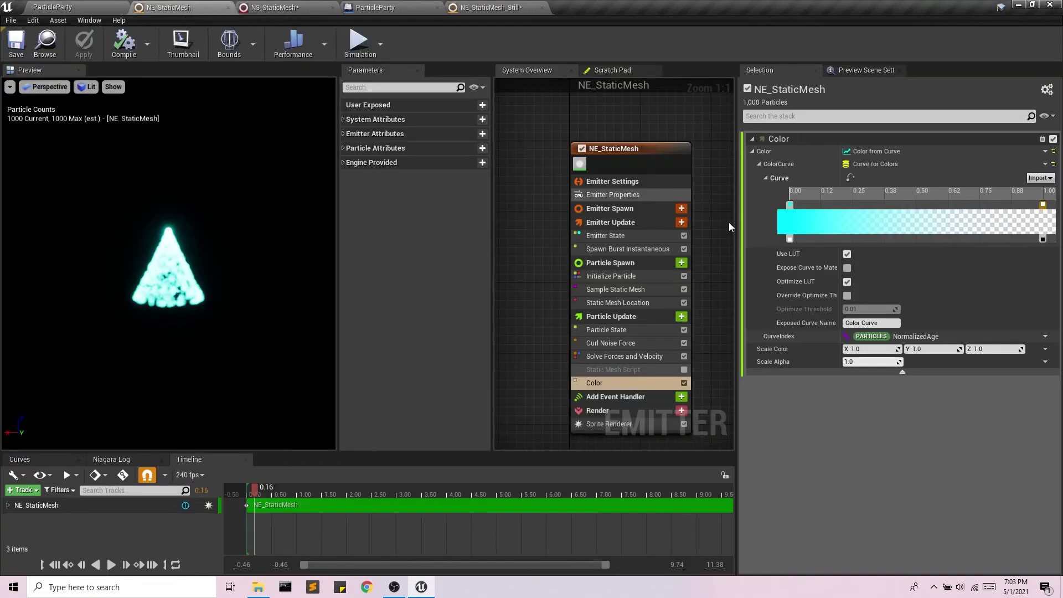
left_click(1042, 206)
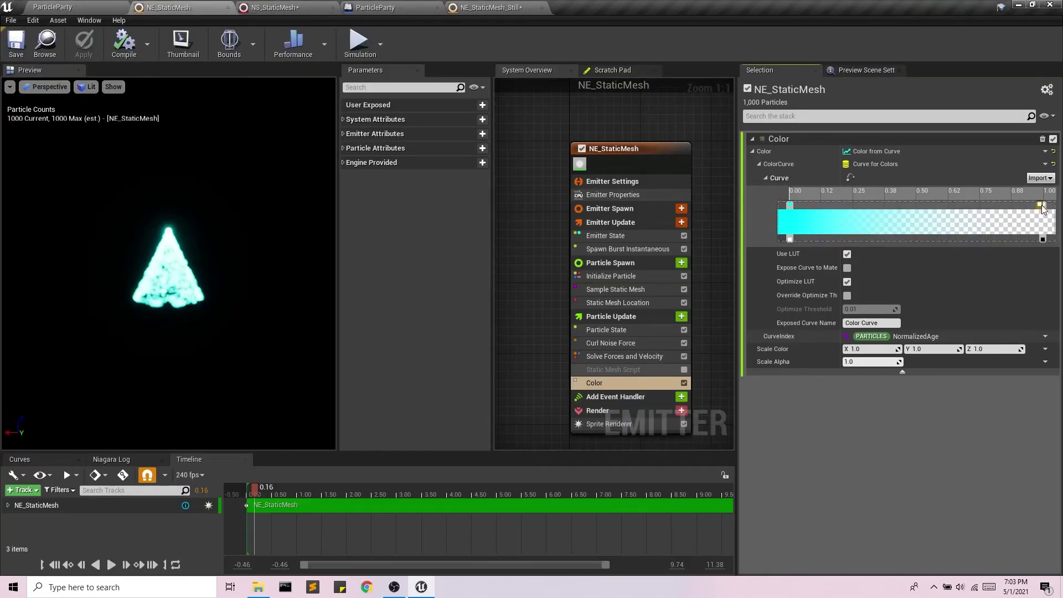
right_click(1042, 206)
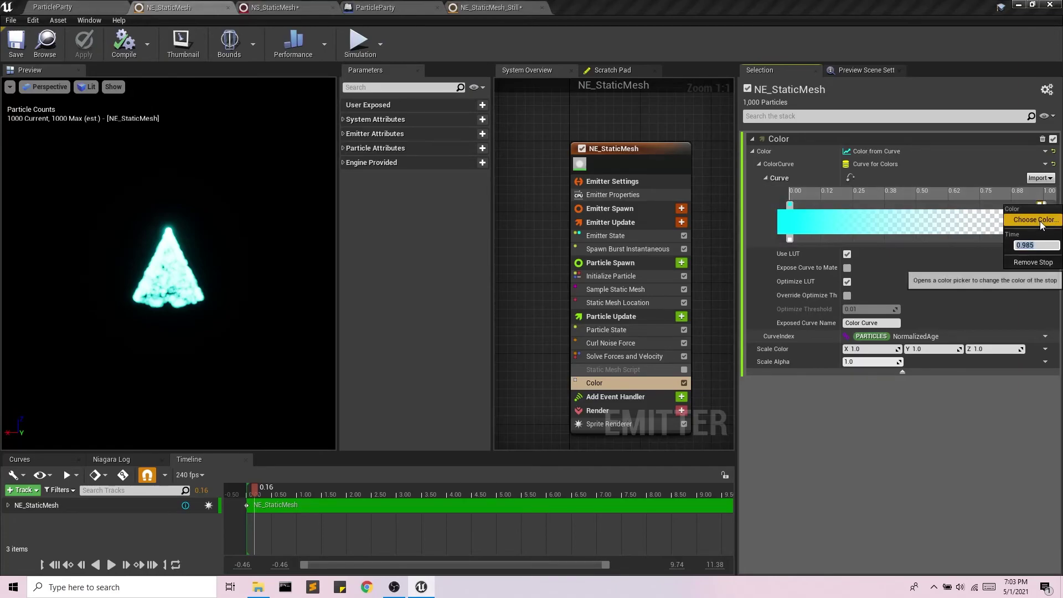
left_click(1037, 221)
key("ctrl+a")
type("1")
key("Return")
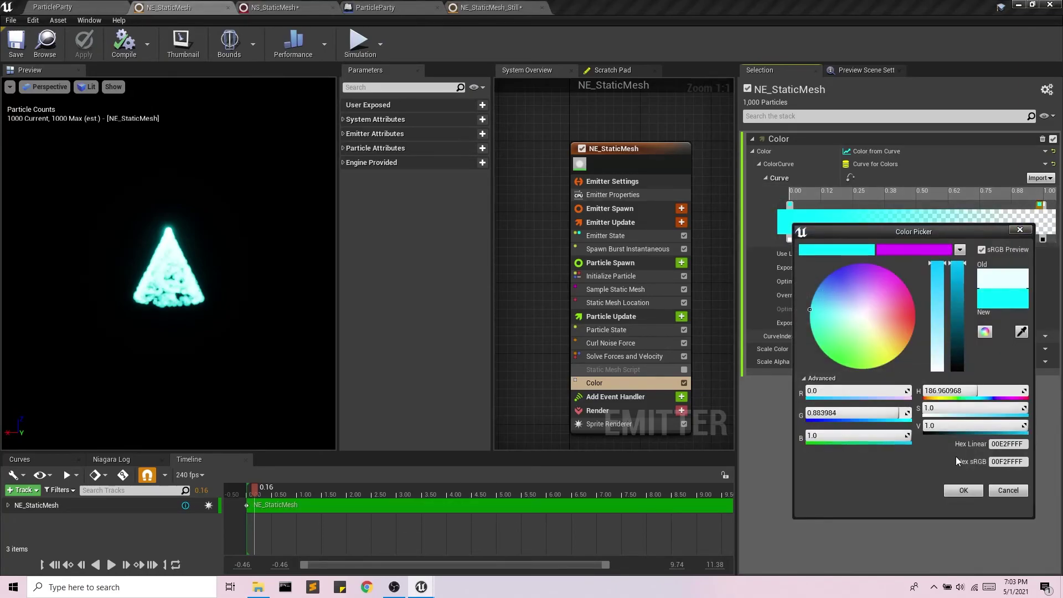
left_click(964, 491)
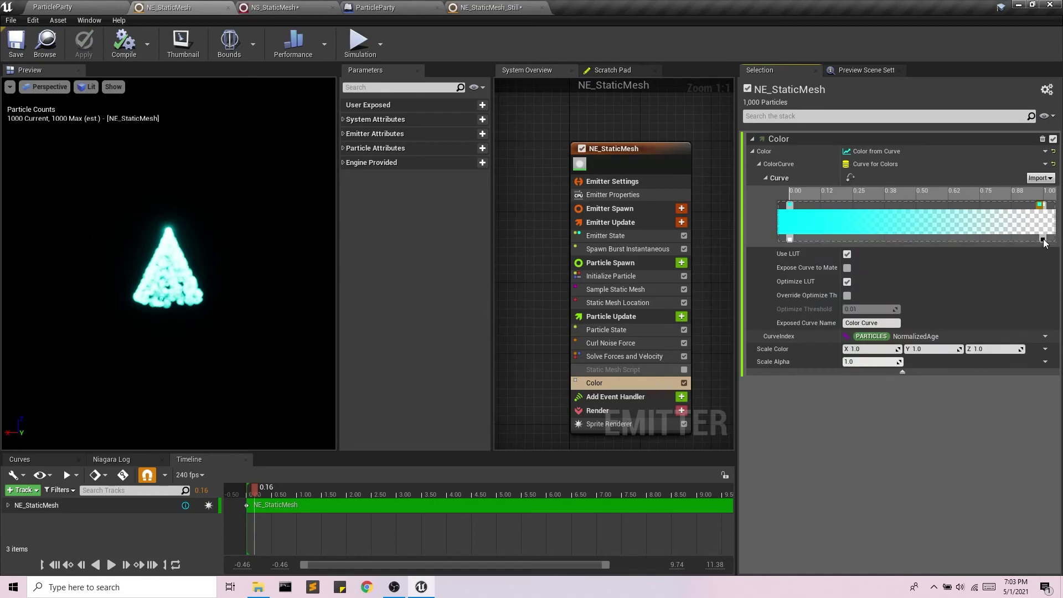
Set the opacity of the ending alpha key on NE_StaticMesh's color curve to 1.
right_click(1043, 241)
left_click(1030, 254)
type("1")
key("Return")
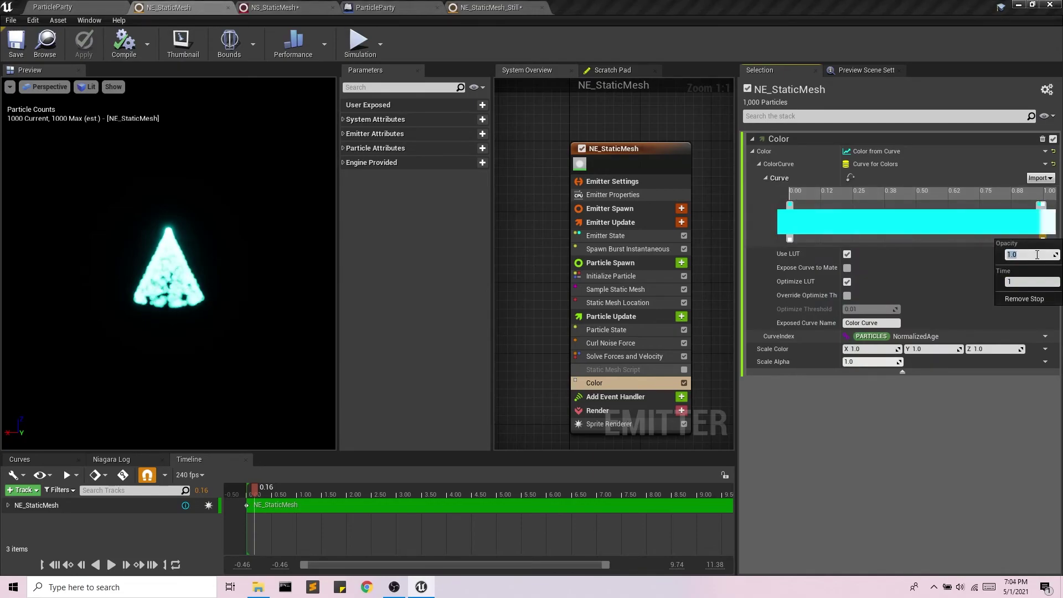
left_click(969, 264)
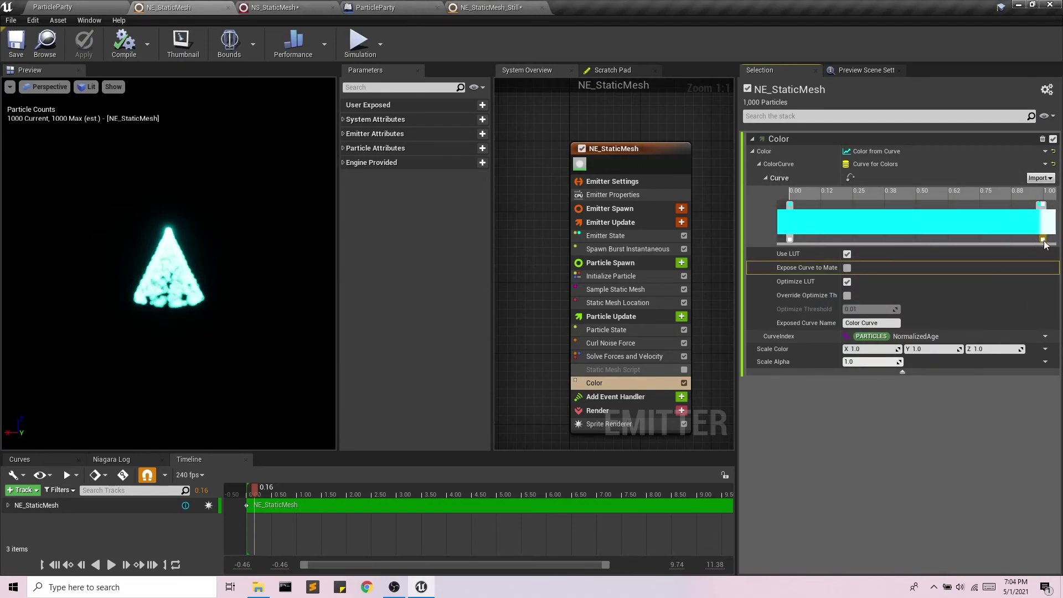
Remove the extra color stop at time 0.985 and set the curve's ending color key to cyan (R 0, G 0.884, B 1).
right_click(1044, 209)
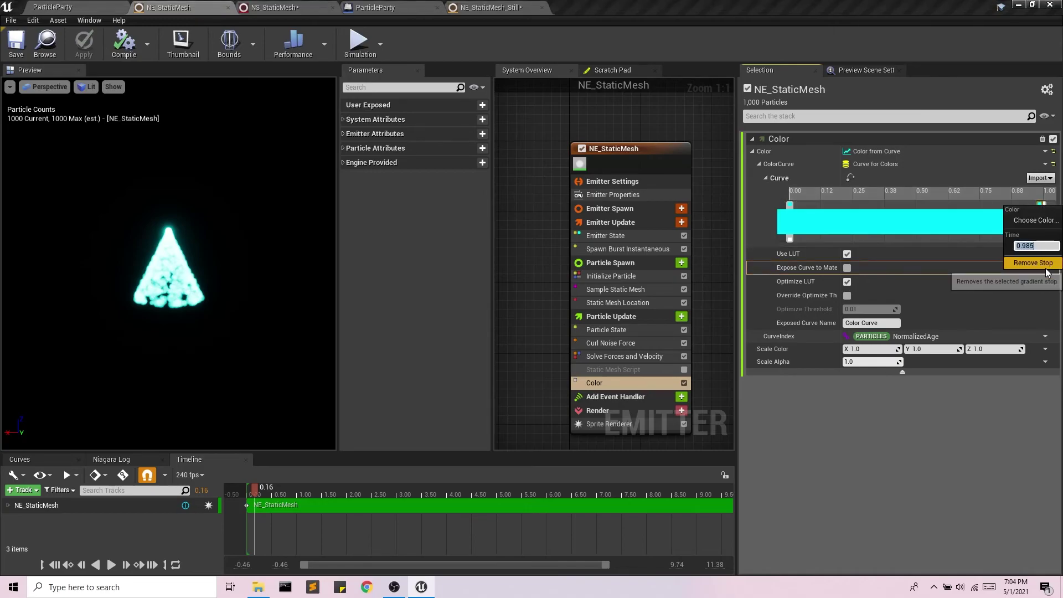
left_click(963, 277)
right_click(1045, 208)
left_click(1032, 217)
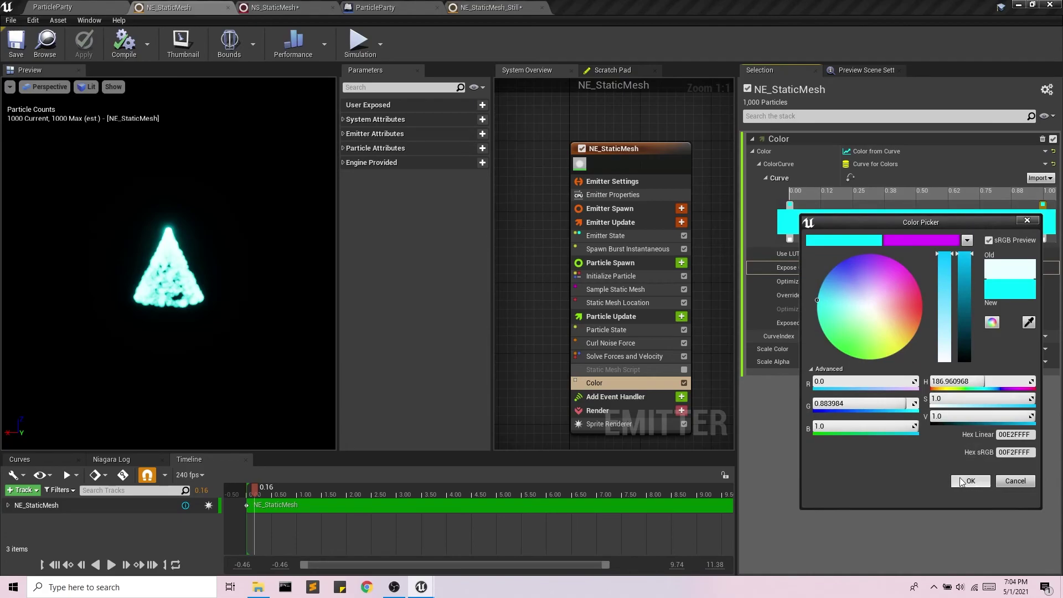
left_click(970, 481)
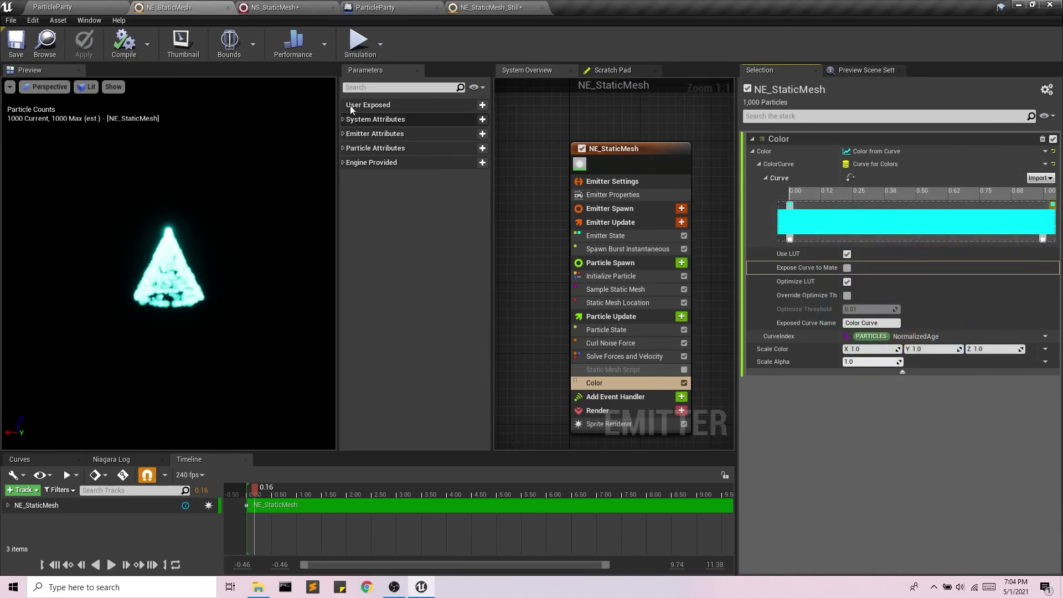
Save the NS_StaticMesh system and play the ParticleParty level to test the effect again.
left_click(105, 8)
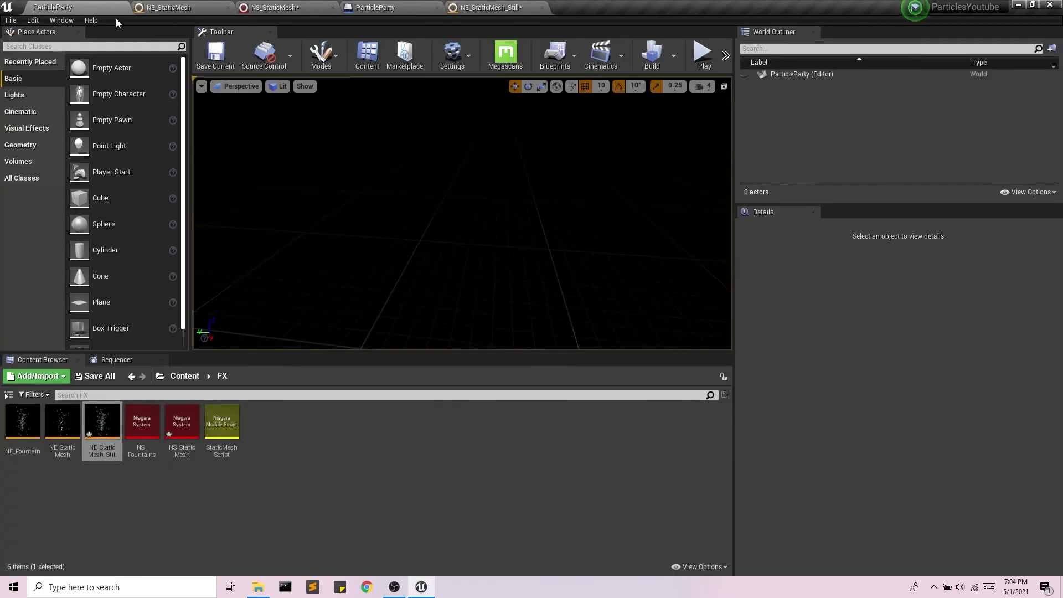
left_click(280, 7)
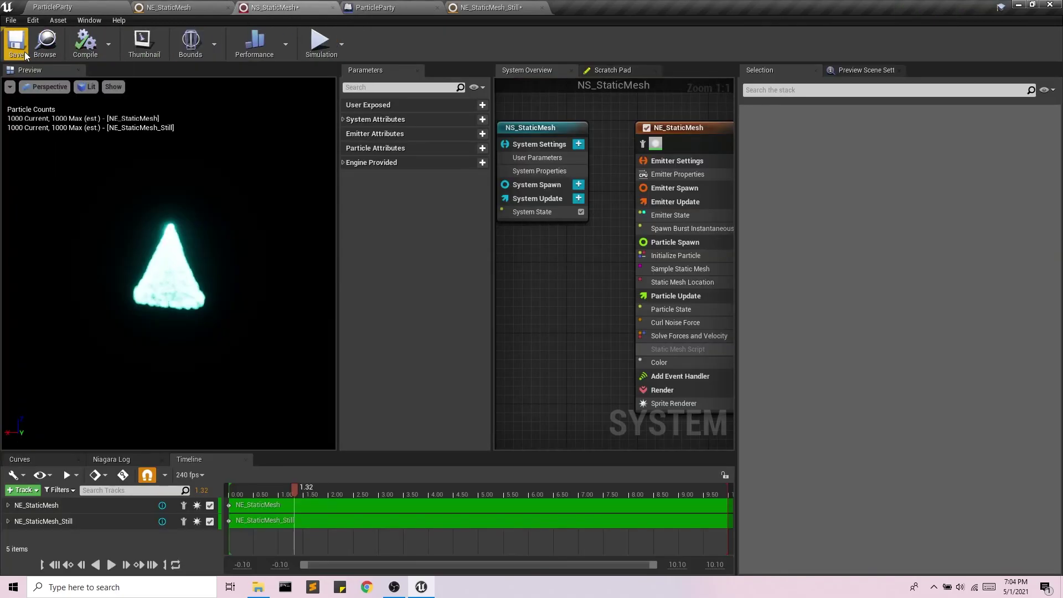
left_click(66, 6)
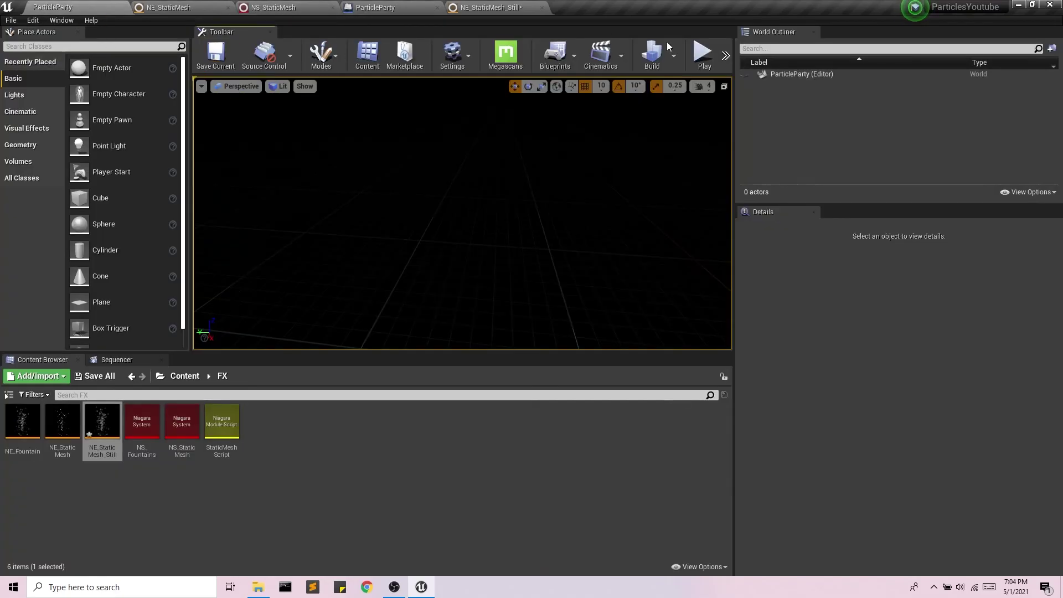
left_click(703, 56)
left_click(566, 224)
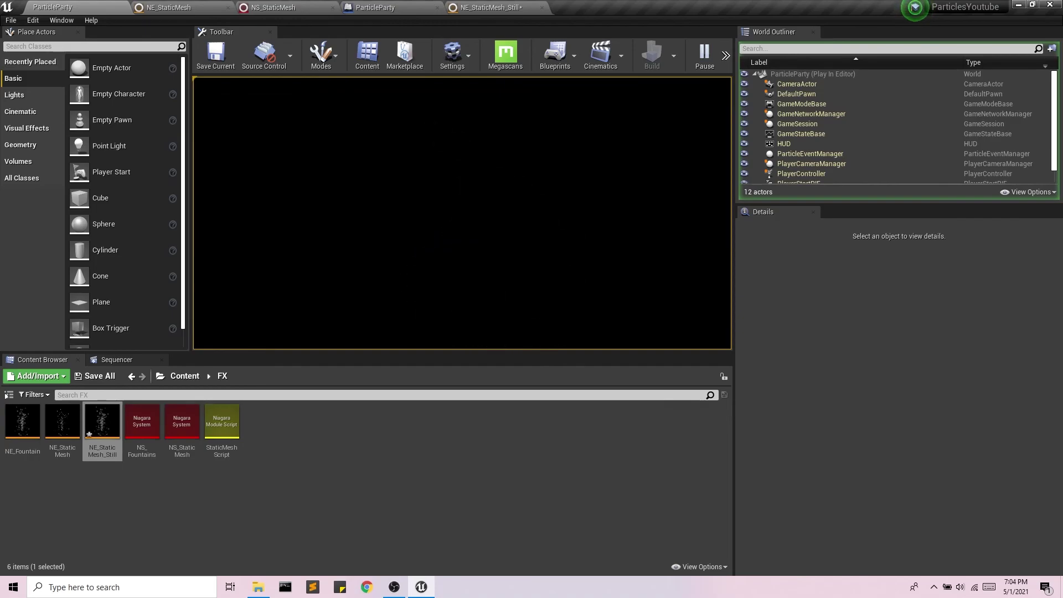
key("Escape")
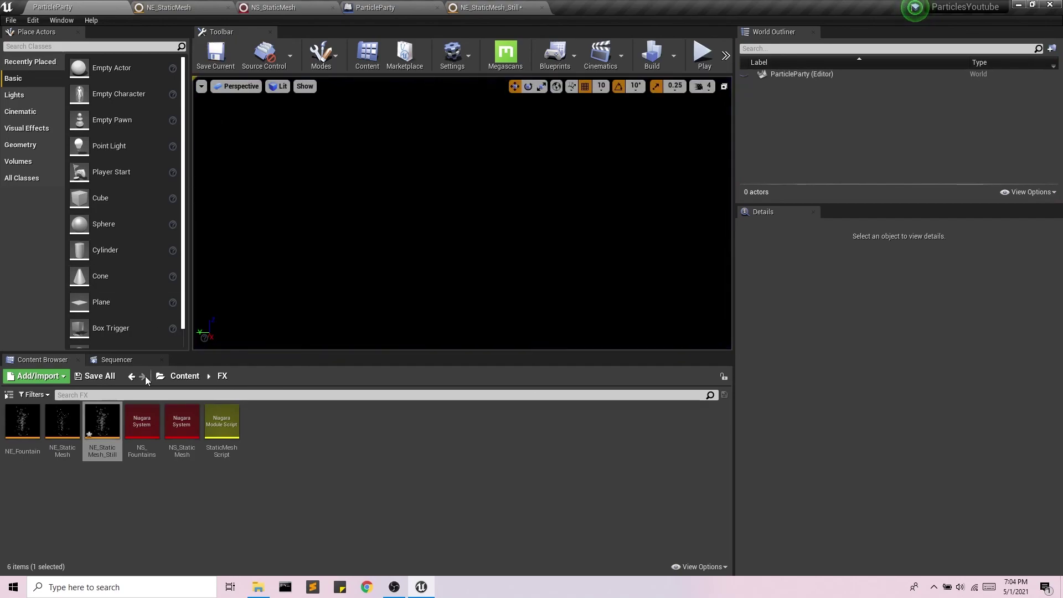
Save all modified content from the level editor, including the NE_StaticMesh_Still emitter.
left_click(92, 380)
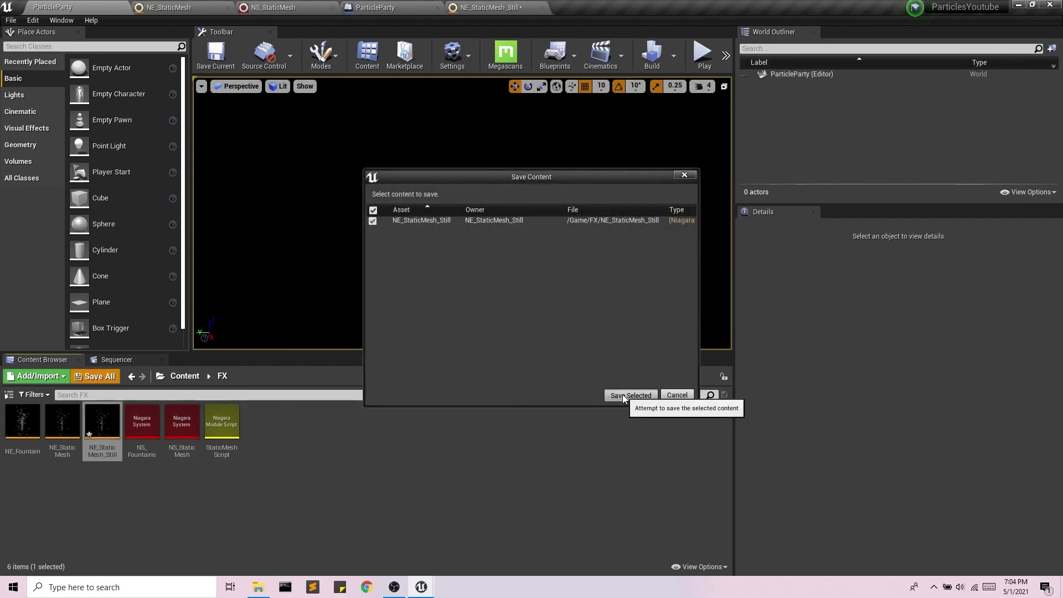
left_click(627, 400)
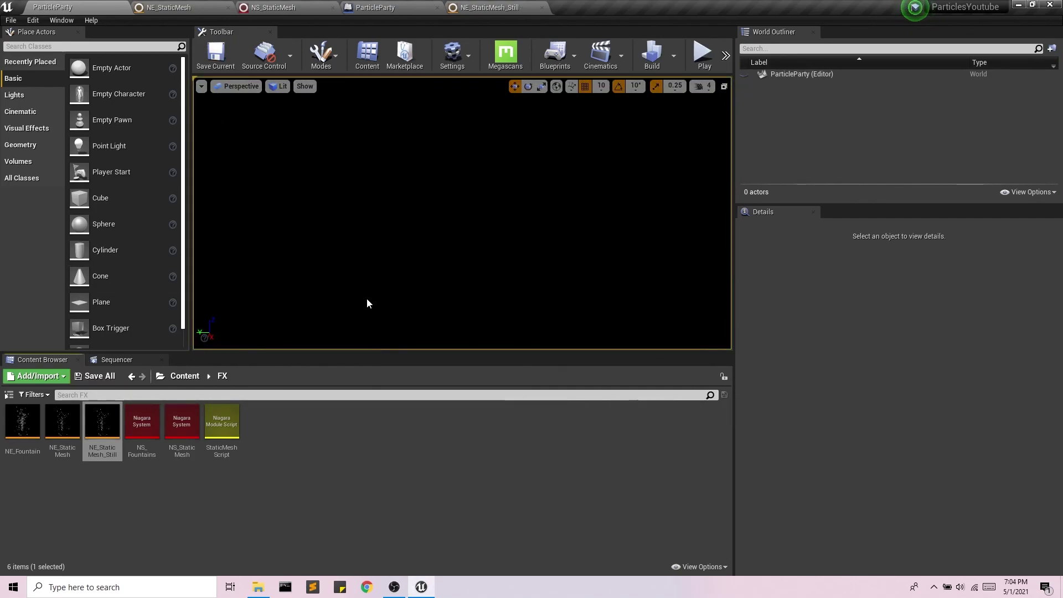